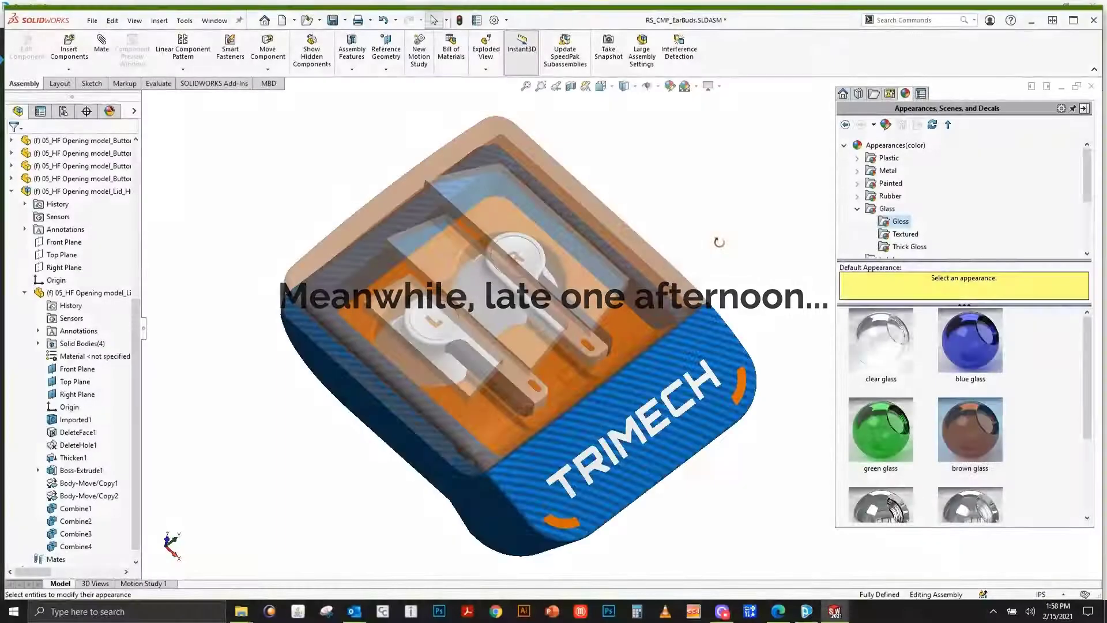
Save the RS_CMF_EarBuds assembly and its modified lid part with Save All
click(333, 20)
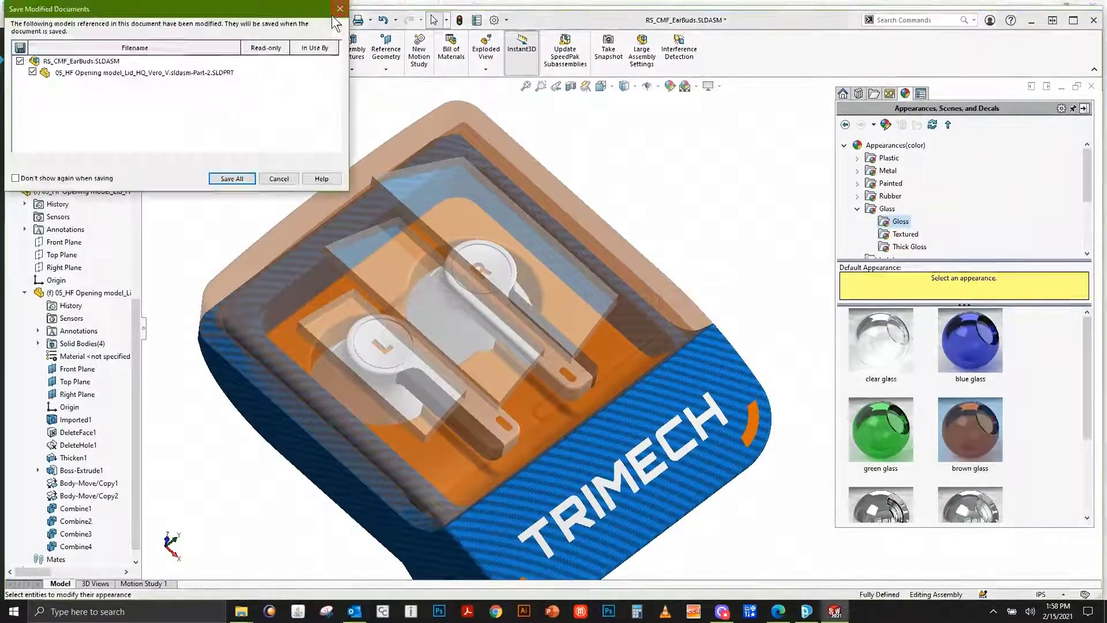
click(235, 176)
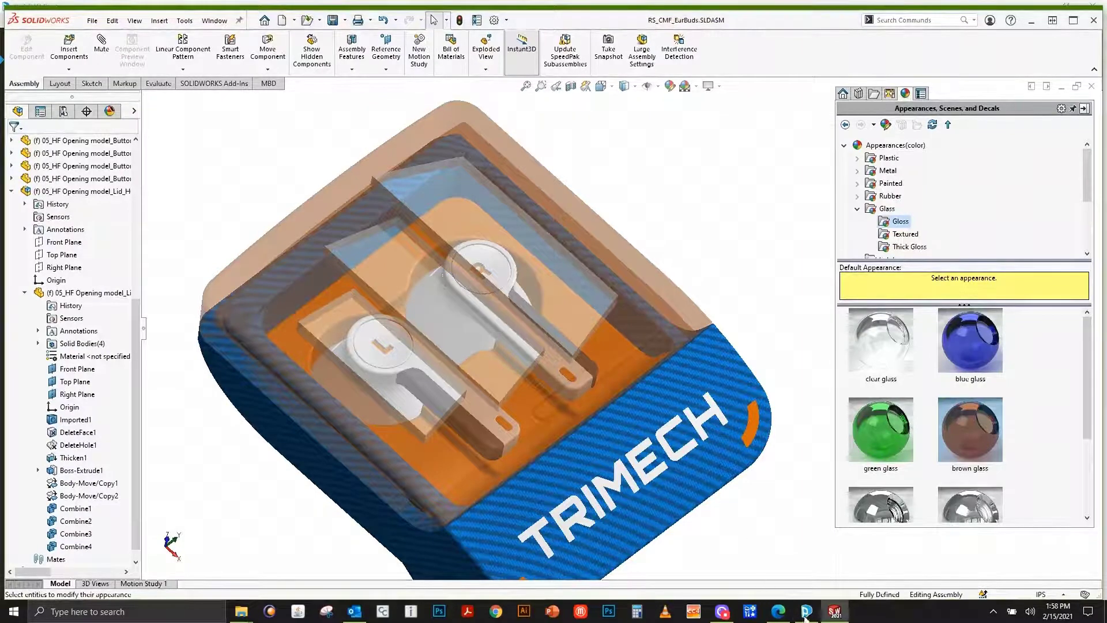
key(alt+Tab)
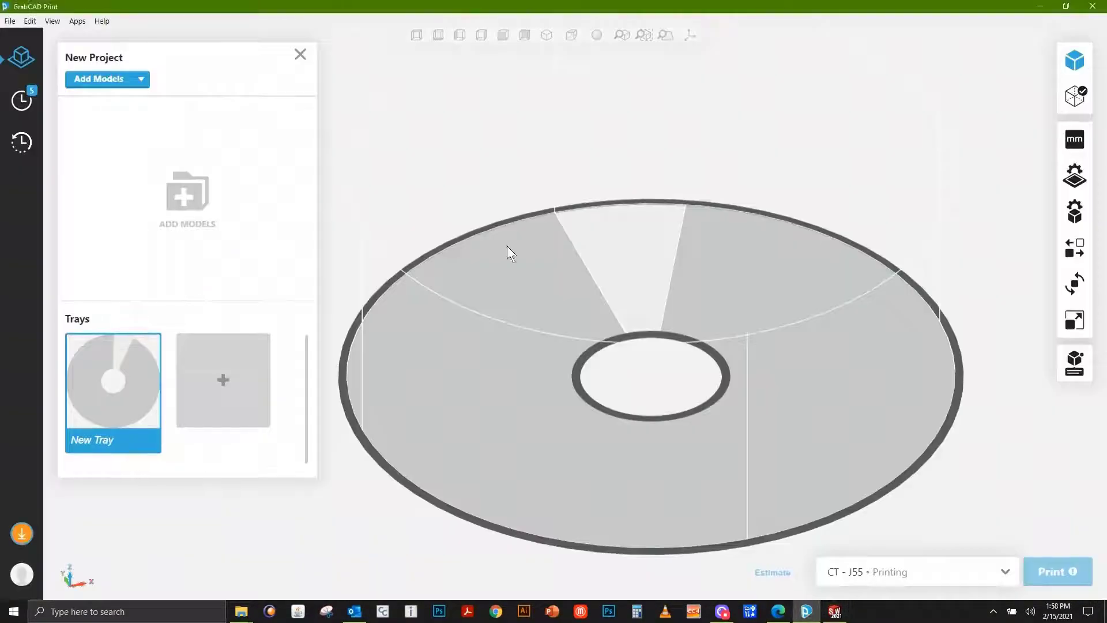
Try adding RS_CMF_EarBuds.SLDASM to the project; it fails with an unsupported-version error
click(108, 84)
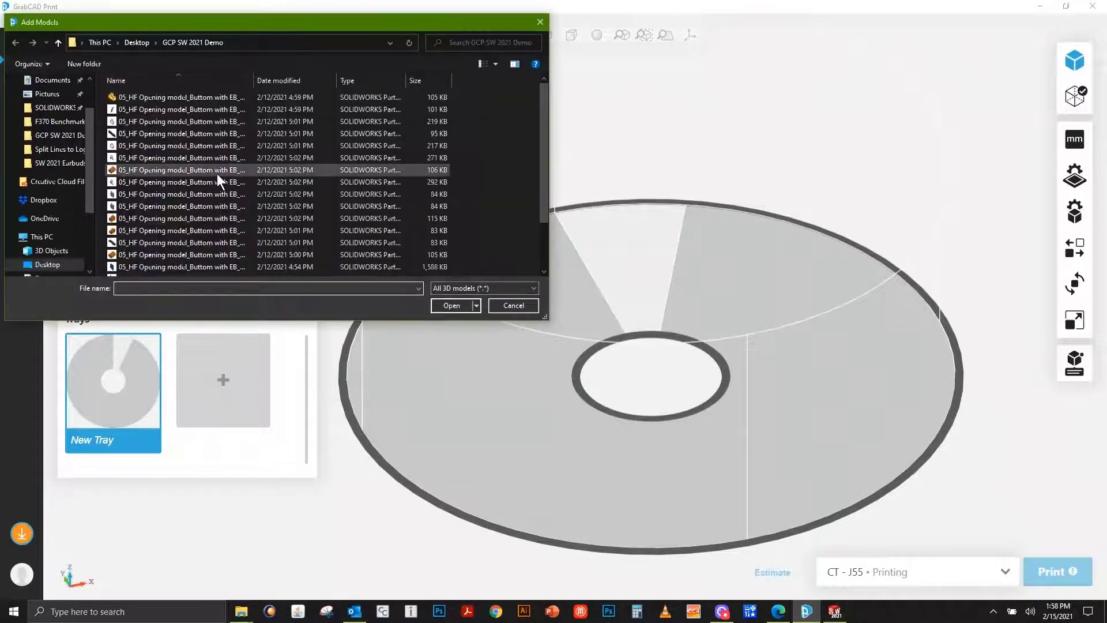
scroll(217, 175, down, 3)
click(178, 269)
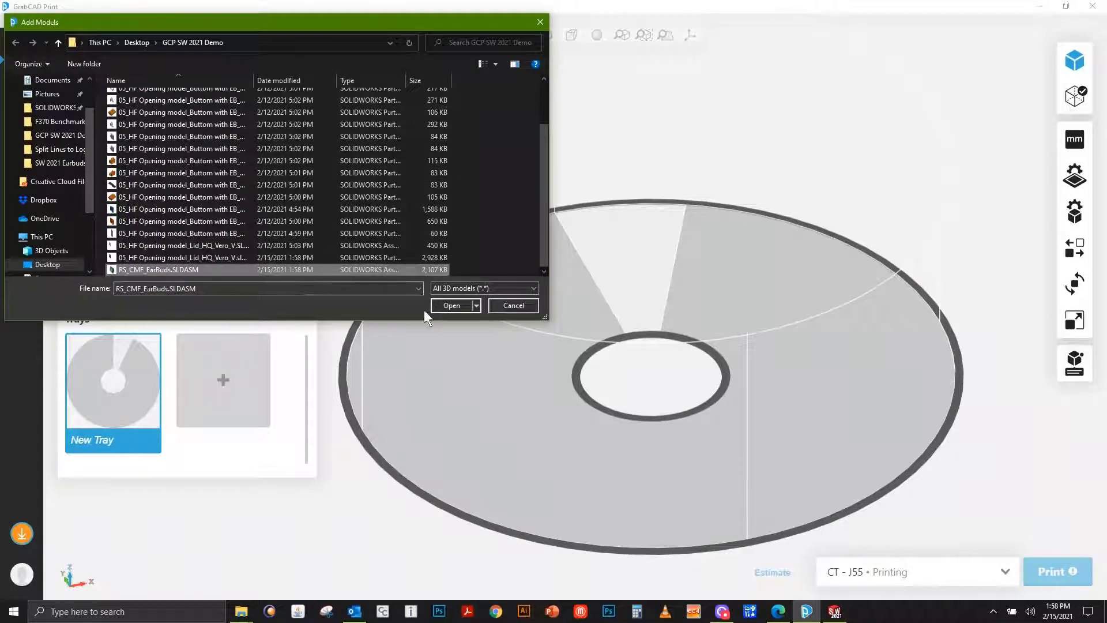
click(451, 305)
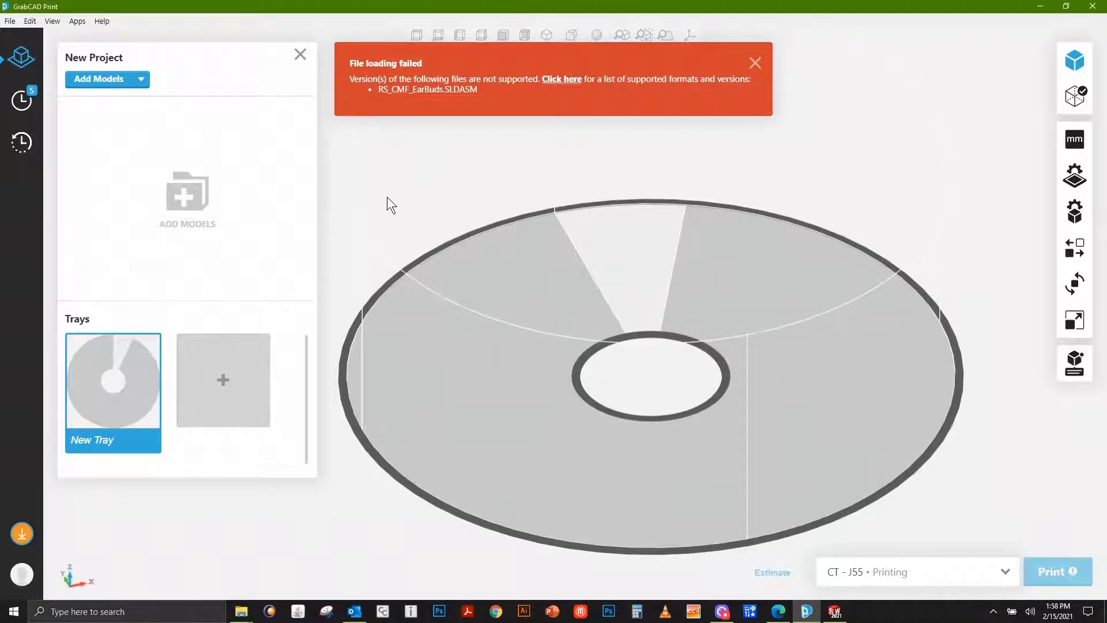
Hide the transparent lid component of the earbud case in SOLIDWORKS, then return to GrabCAD Print
click(22, 536)
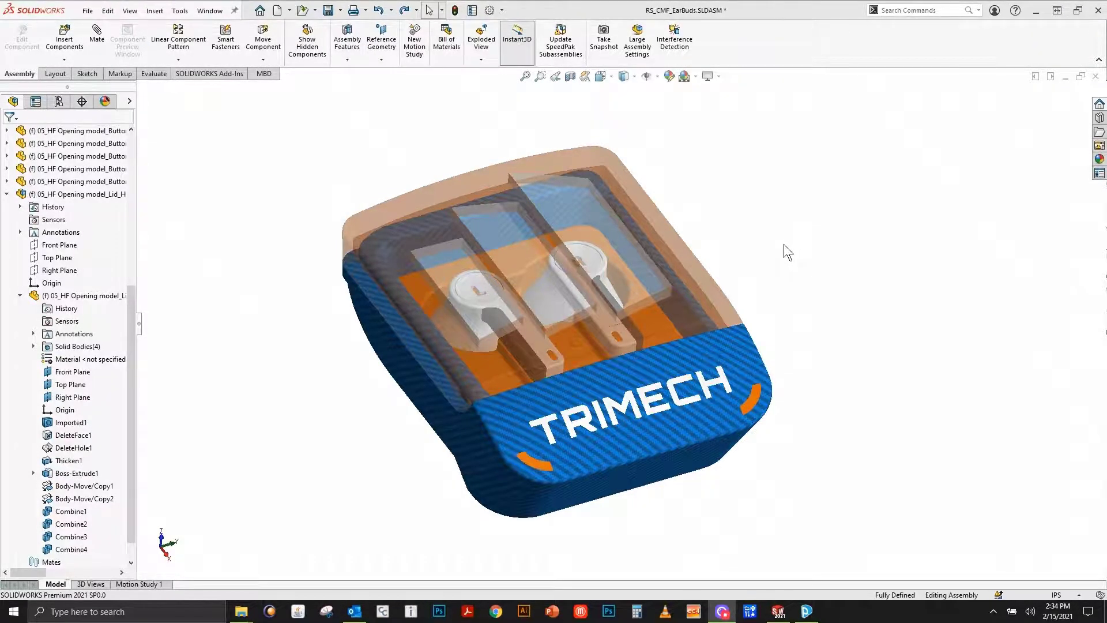
middle_drag(784, 245, 795, 225)
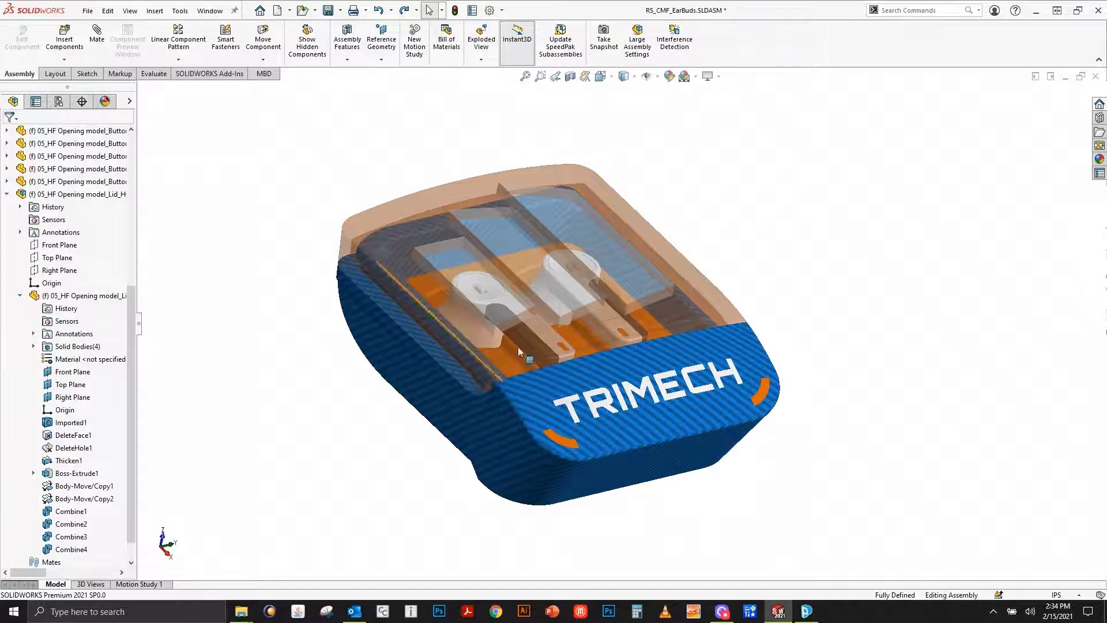
right_click(610, 190)
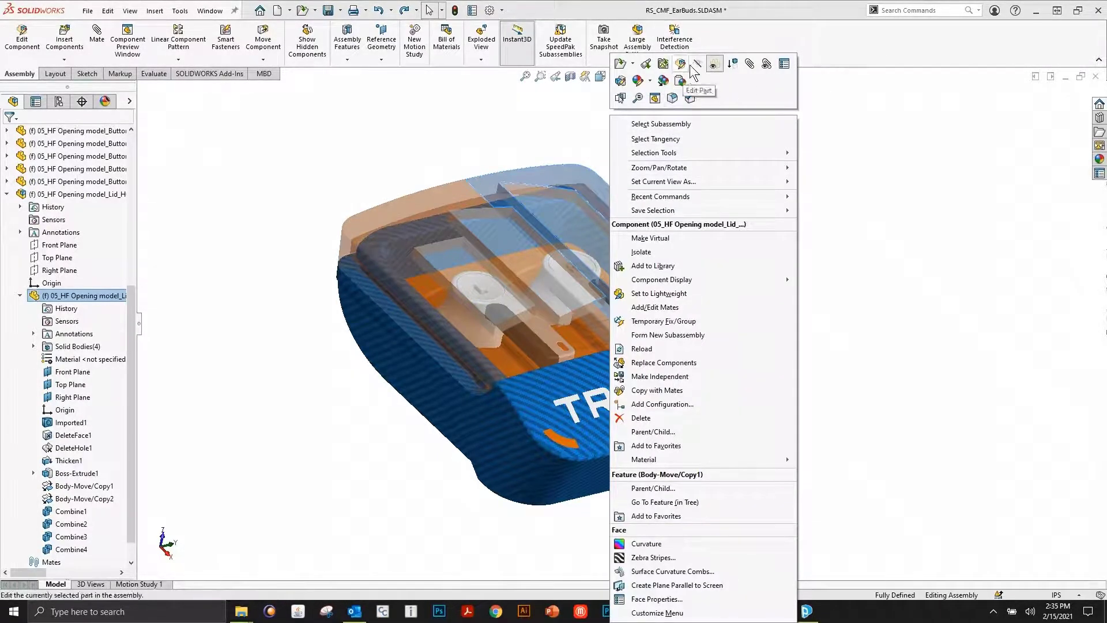
click(714, 64)
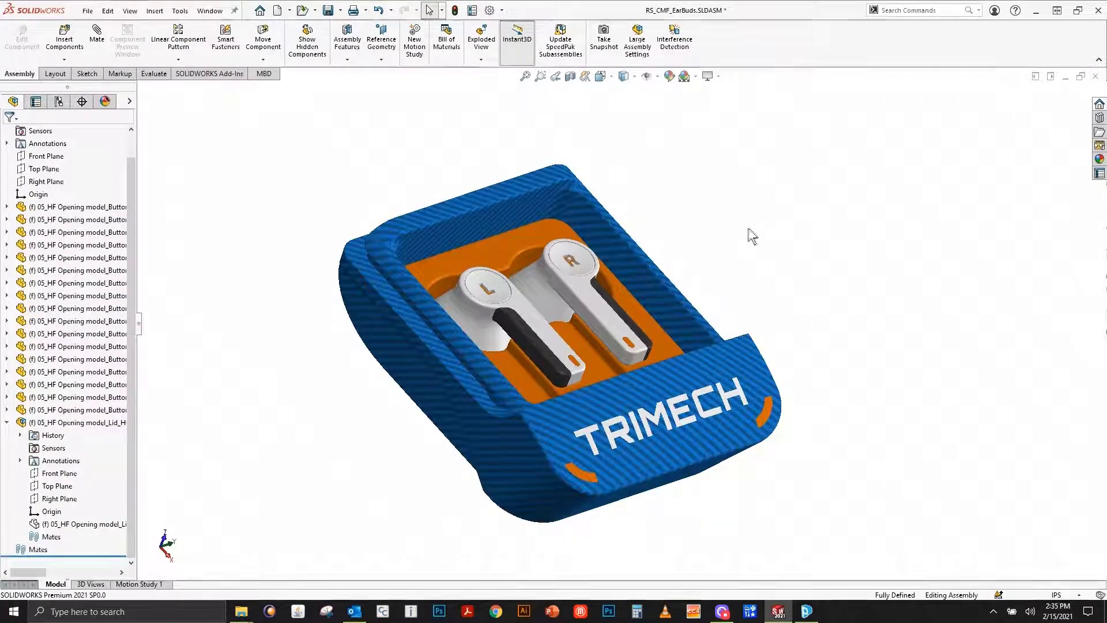
click(806, 611)
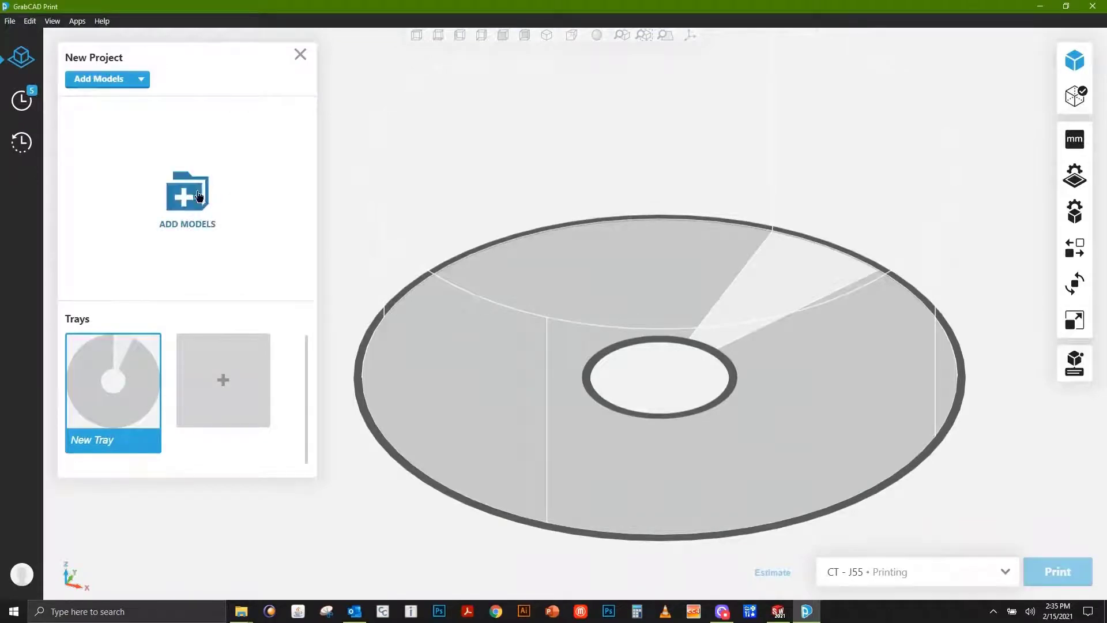
Load RS_CMF_EarBuds.SLDASM onto the tray as an assembled set of parts
click(204, 192)
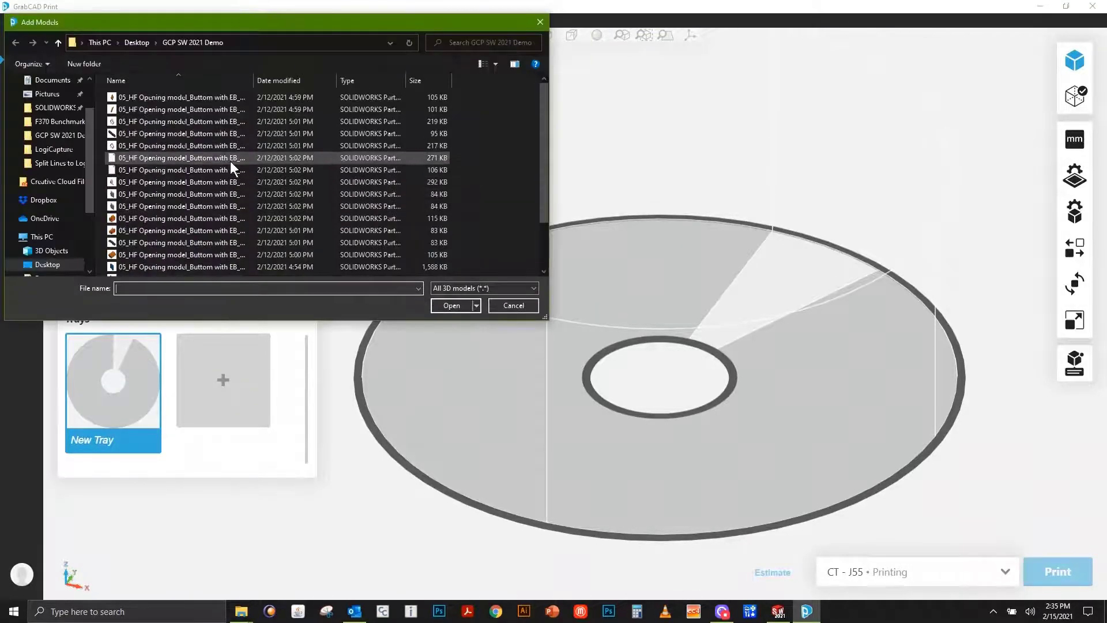
scroll(230, 161, down, 5)
click(186, 269)
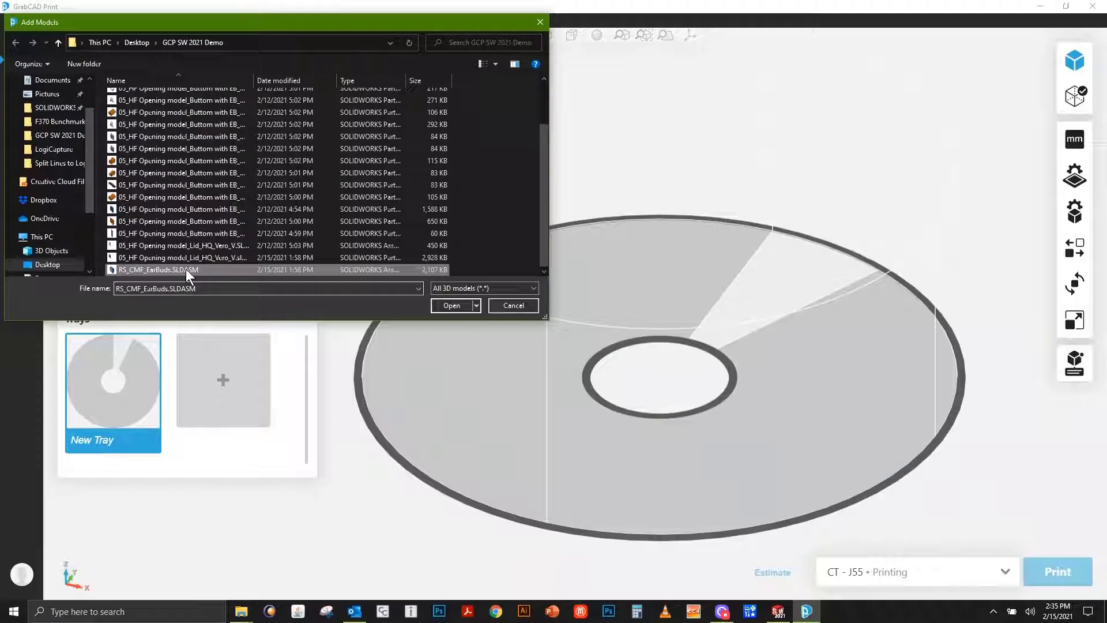
click(450, 306)
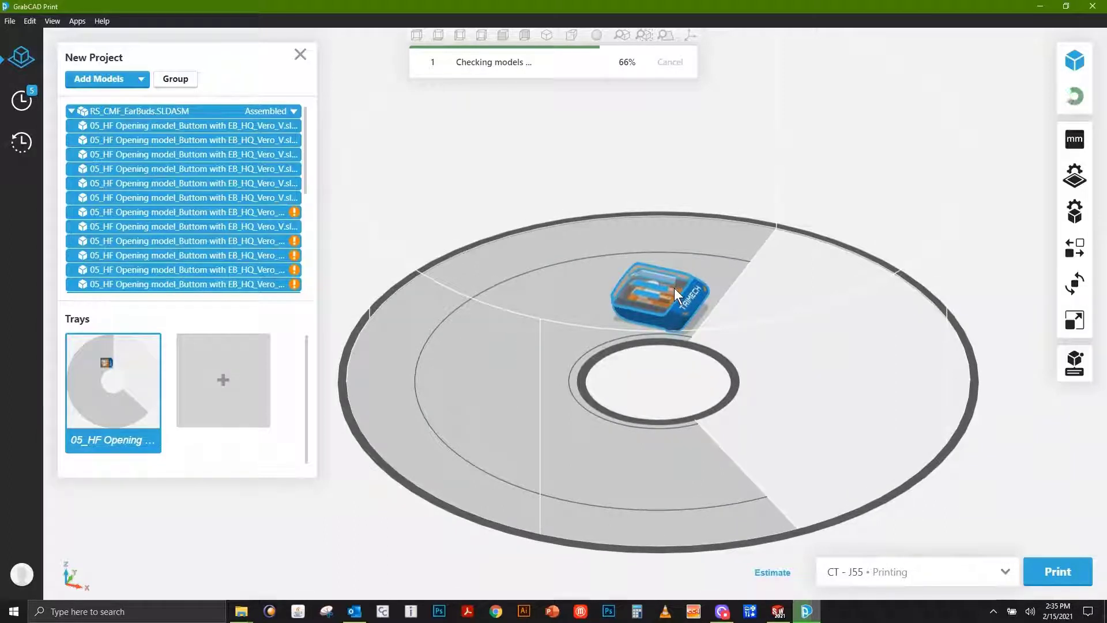
scroll(673, 288, up, 2)
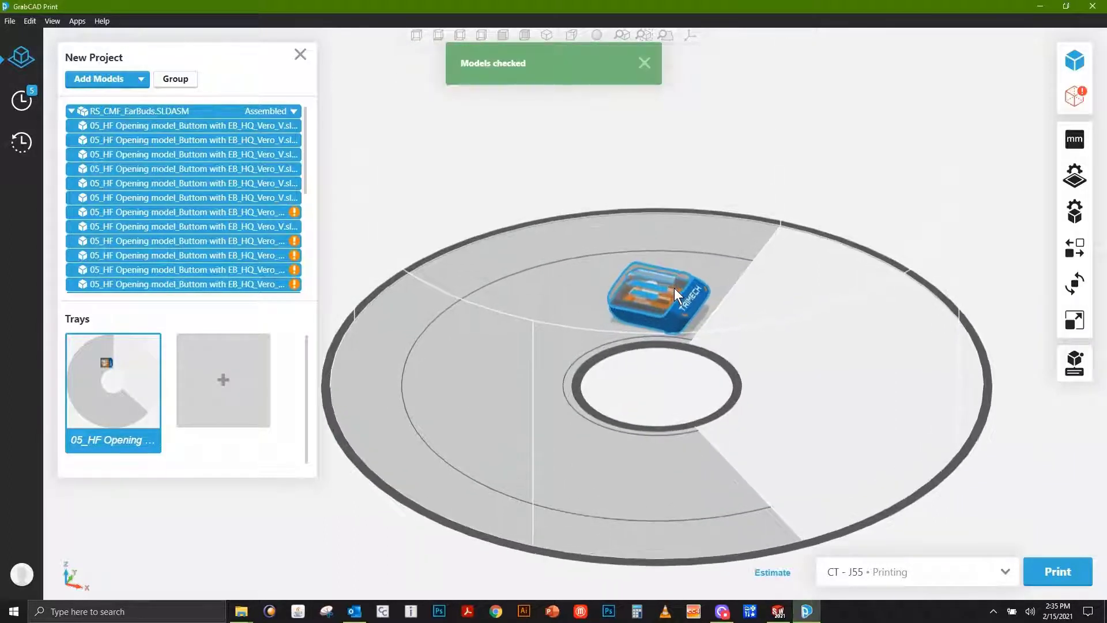
scroll(674, 288, up, 4)
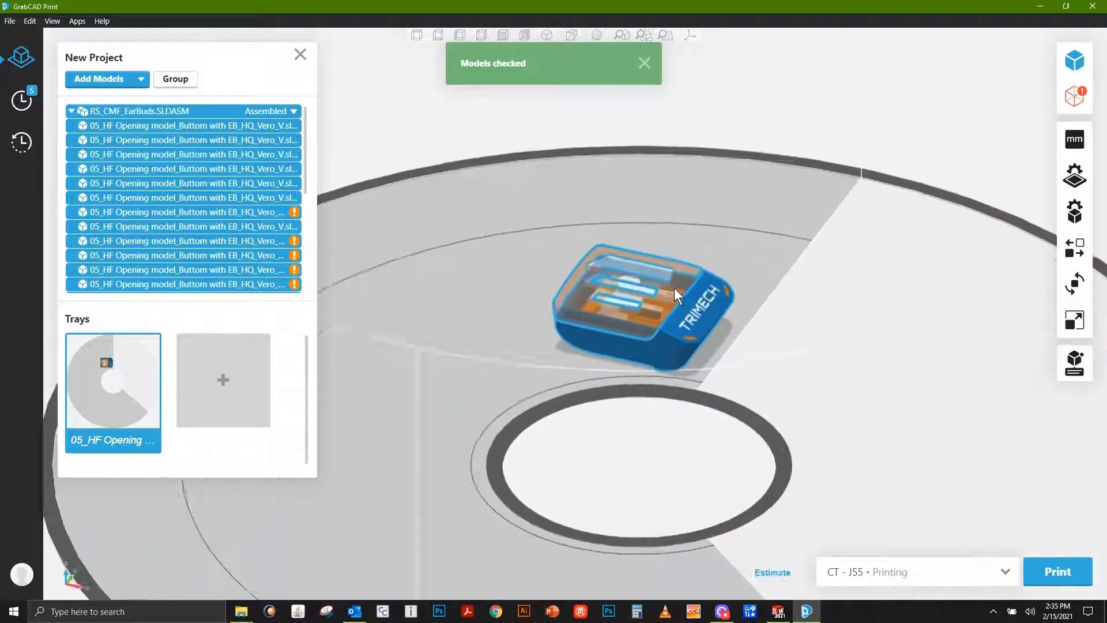
scroll(673, 289, up, 3)
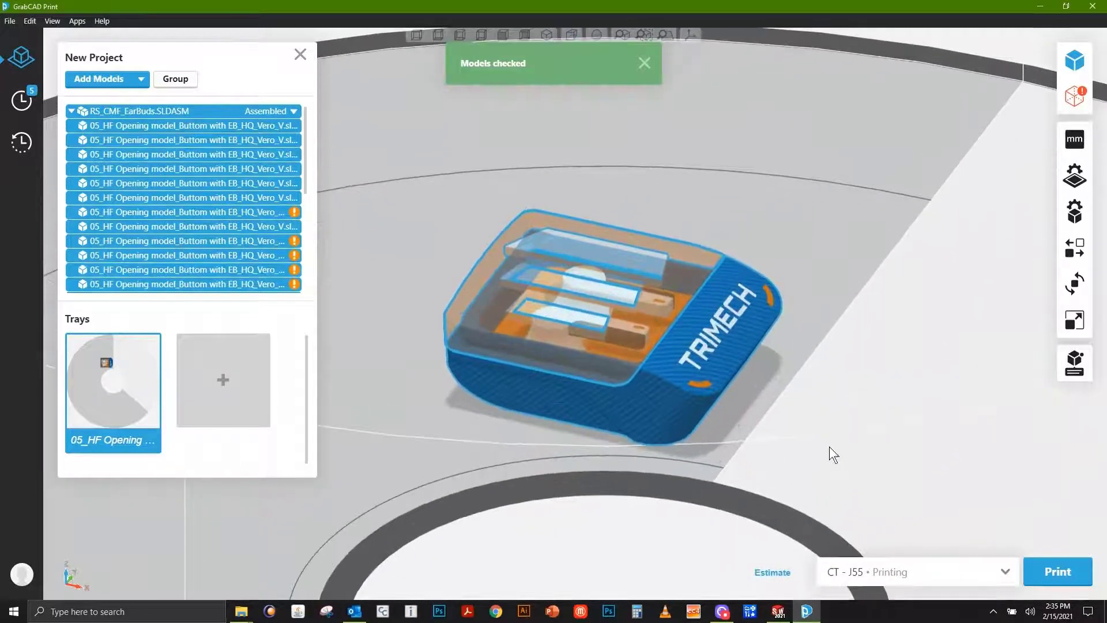
click(828, 416)
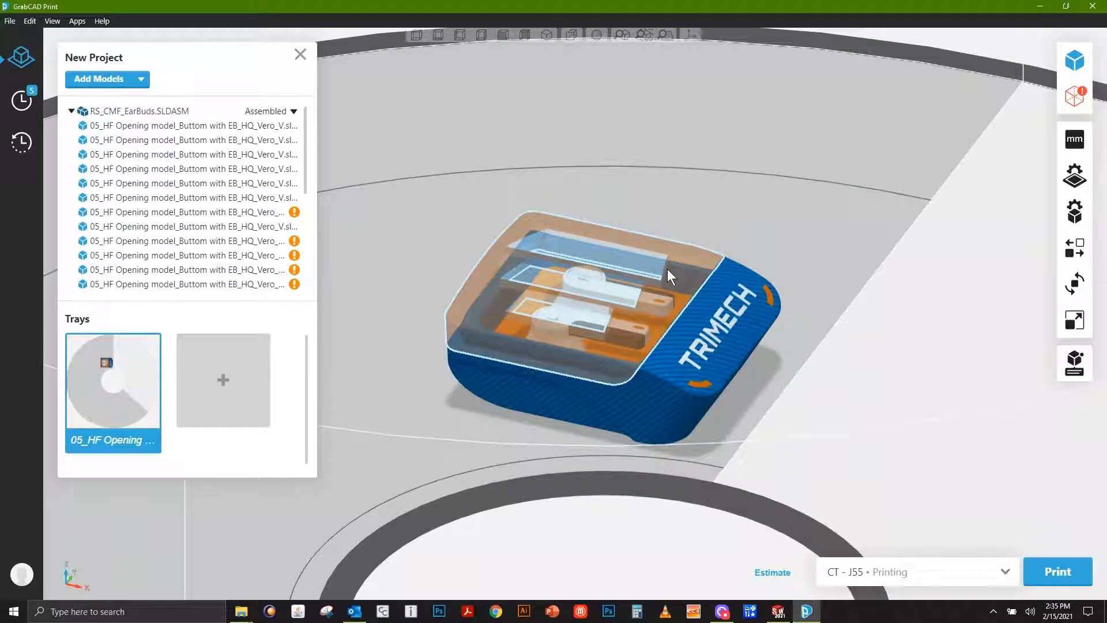
right_drag(949, 349, 942, 347)
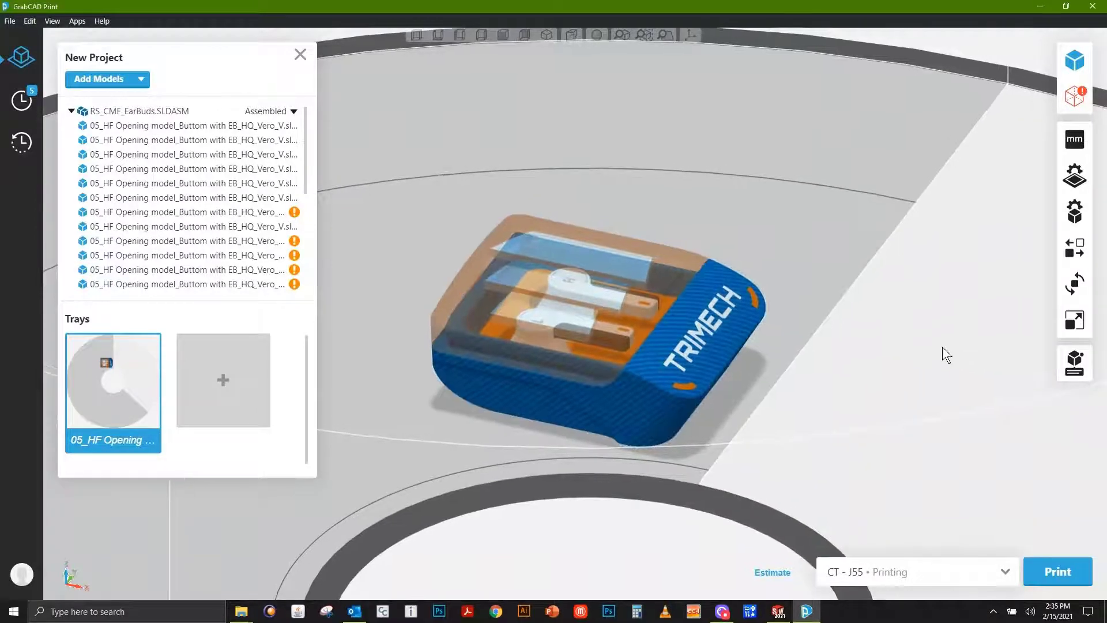
click(130, 111)
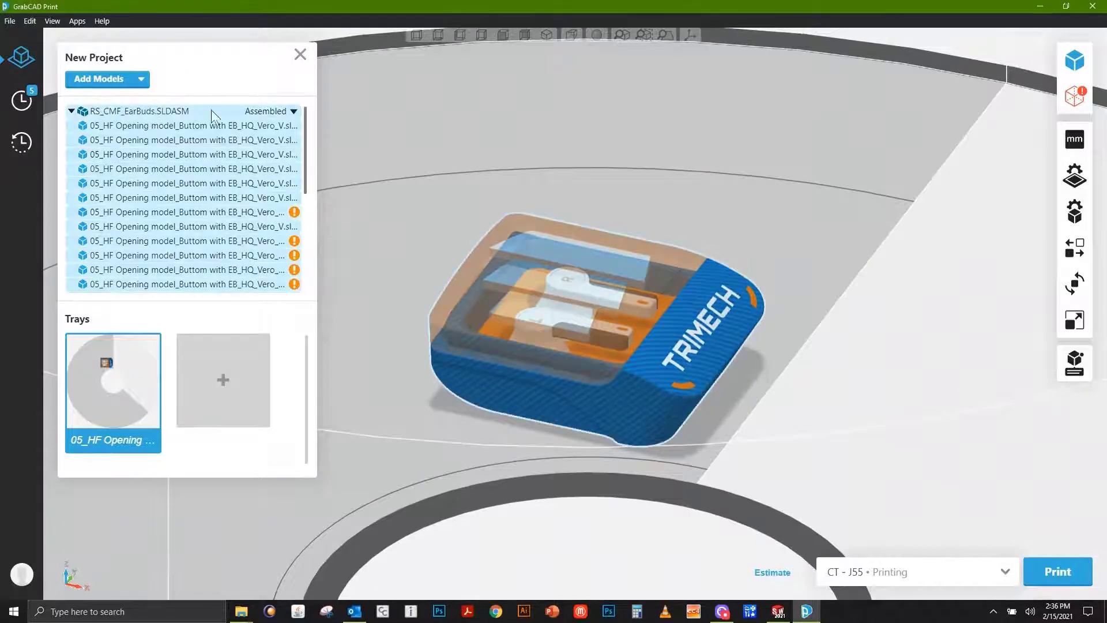
Inspect the detected model errors, including the self-intersecting part, and repair all faulty models
click(268, 111)
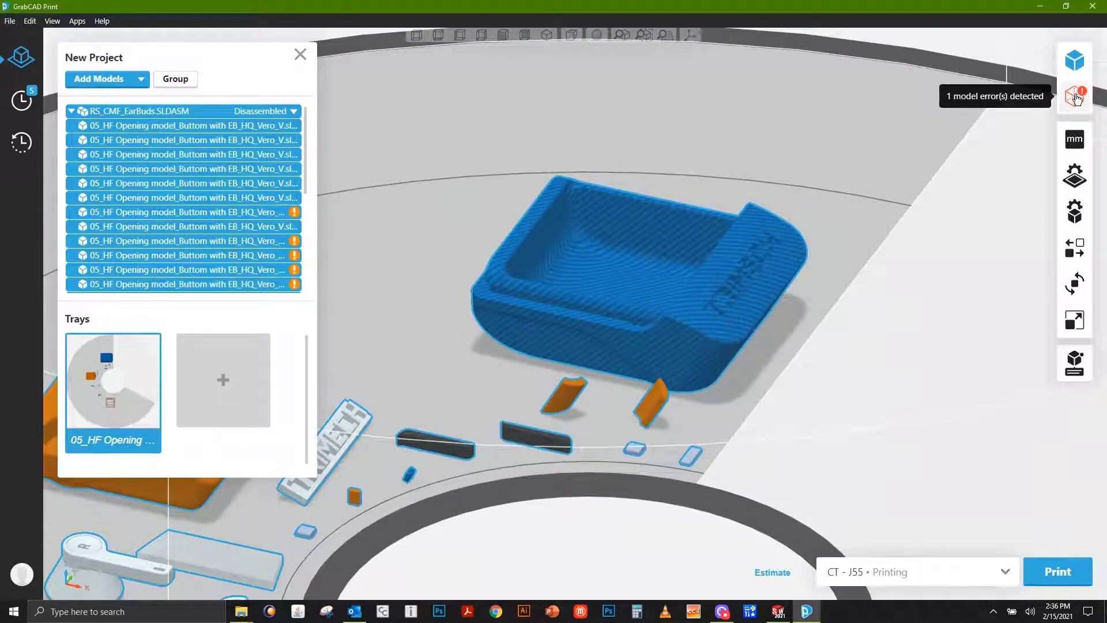
click(1076, 98)
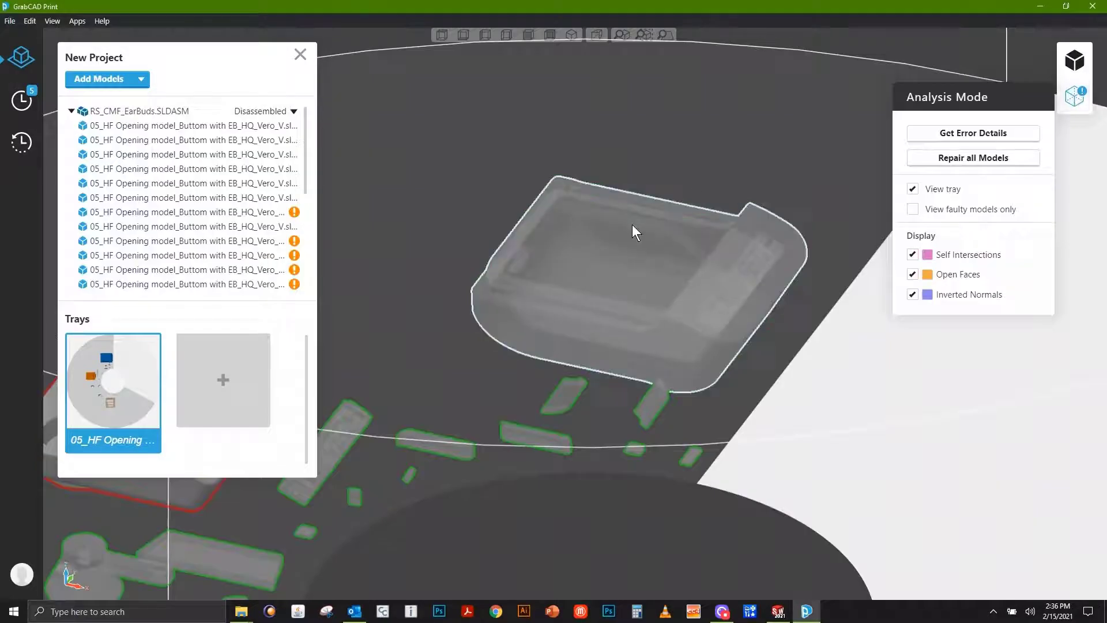
scroll(476, 404, down, 3)
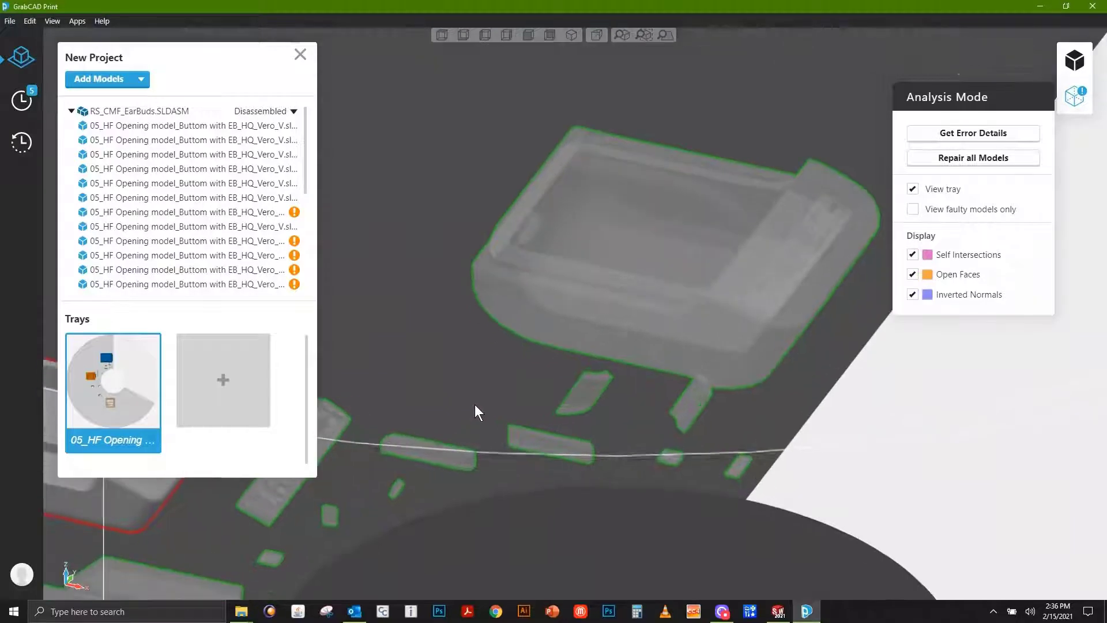
middle_drag(475, 404, 756, 361)
middle_drag(469, 375, 528, 347)
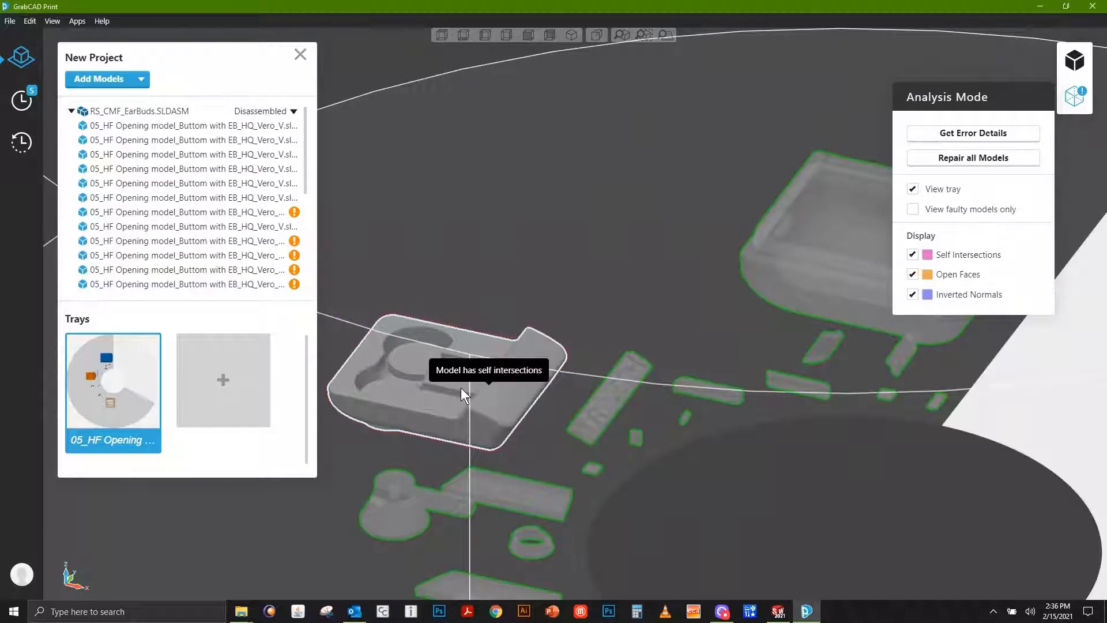
click(940, 159)
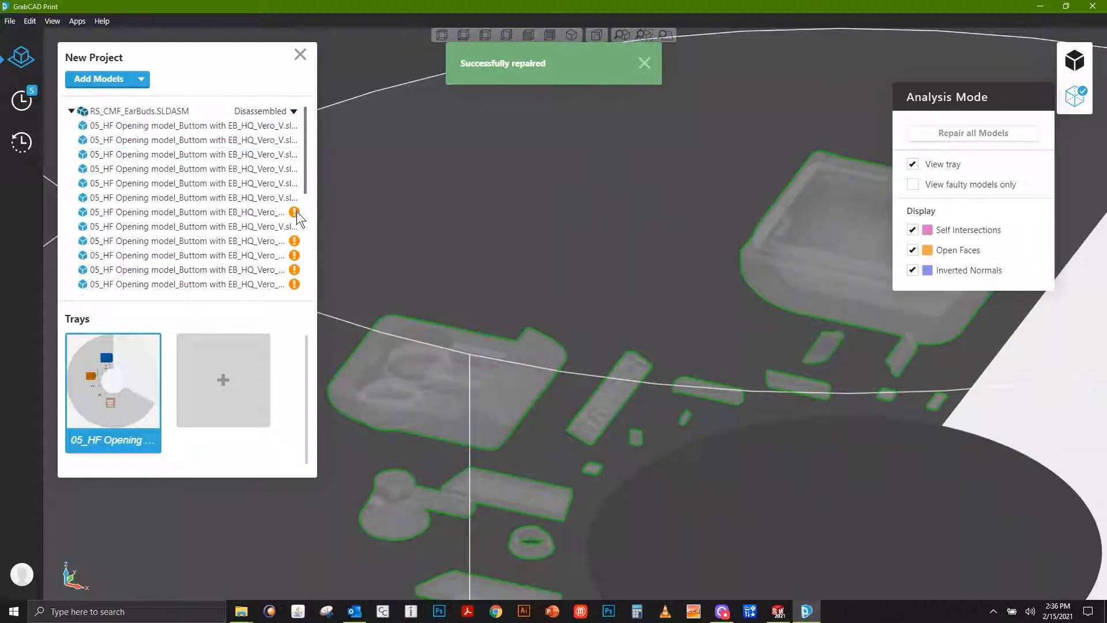
Check another part flagged as very small, then exit Analysis Mode to the colour view
mouse_move(296, 211)
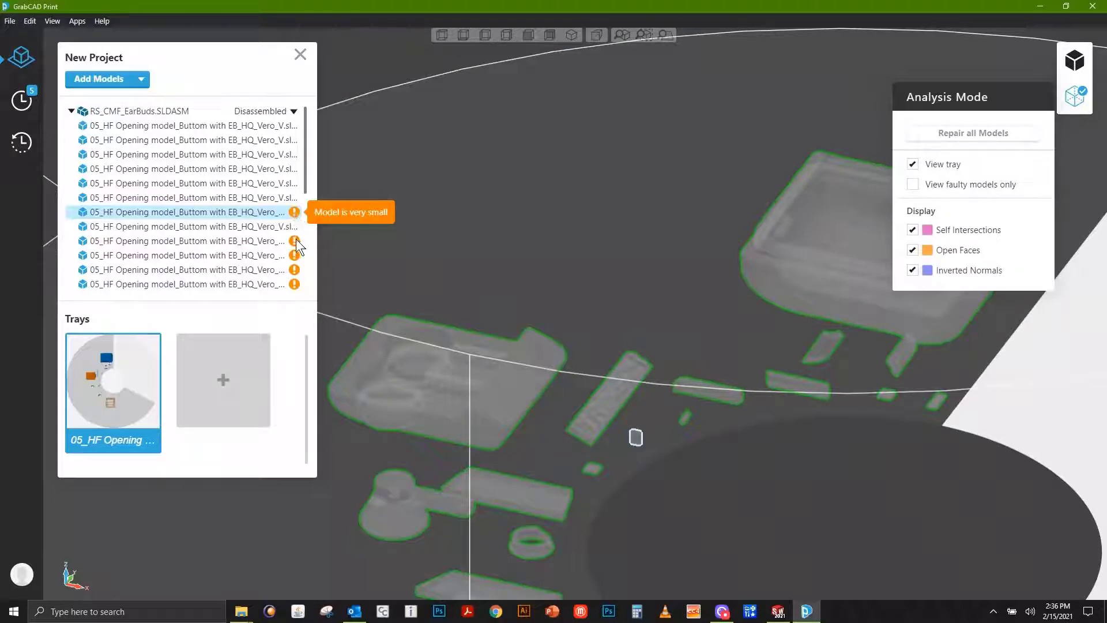
click(296, 238)
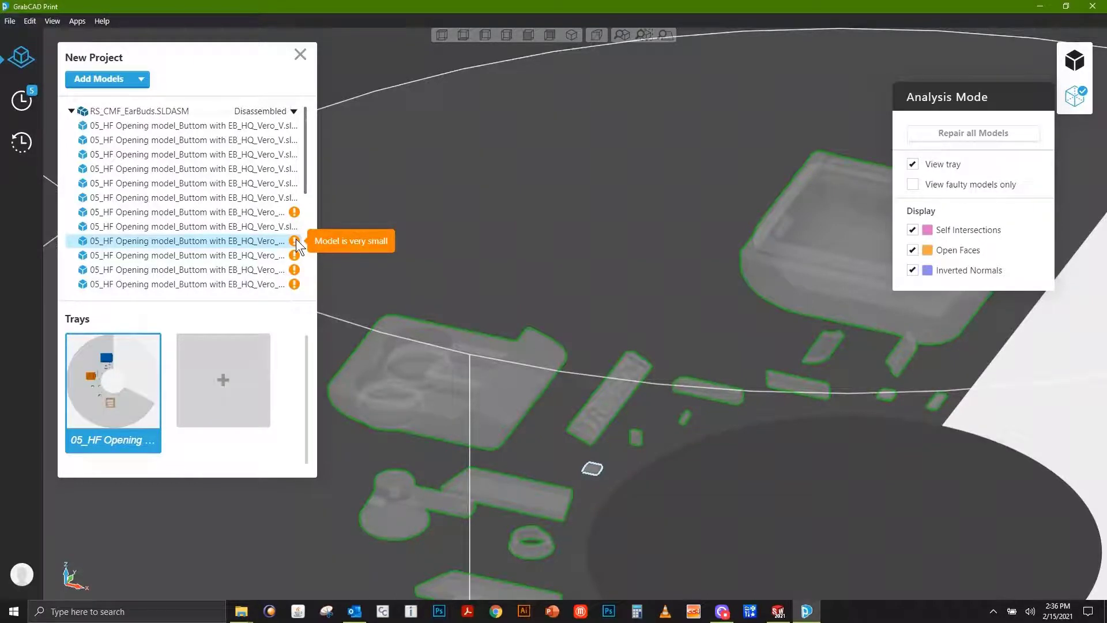
click(994, 78)
click(1071, 101)
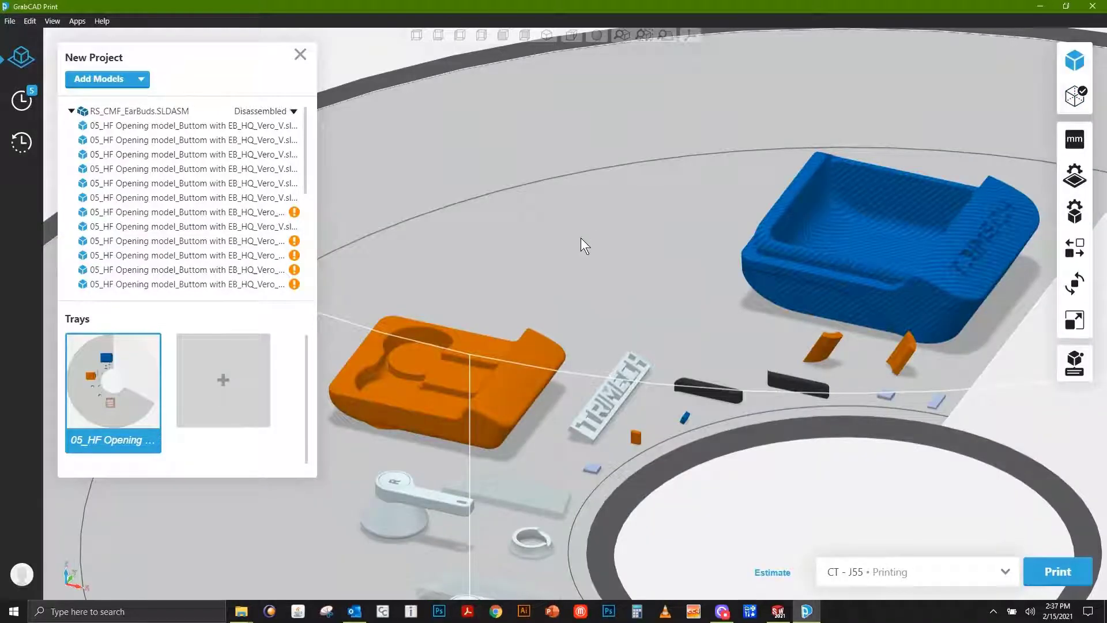
Set the earbud assembly to Assembled and browse the printer list to the PolyJet J850 Pro template
click(279, 111)
click(278, 109)
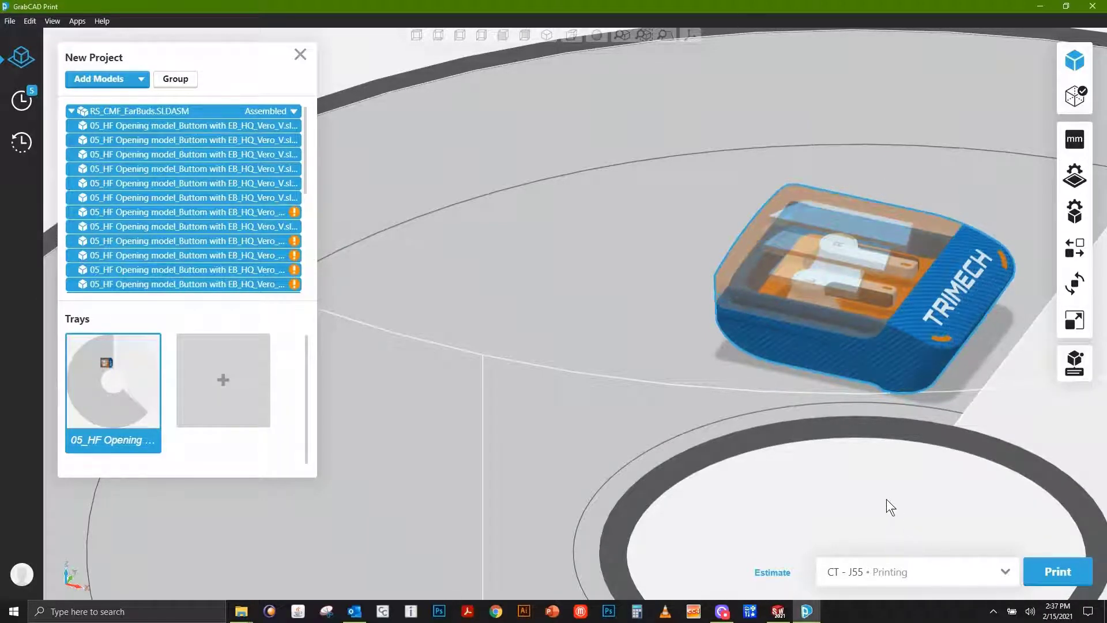
click(1009, 574)
scroll(977, 466, down, 5)
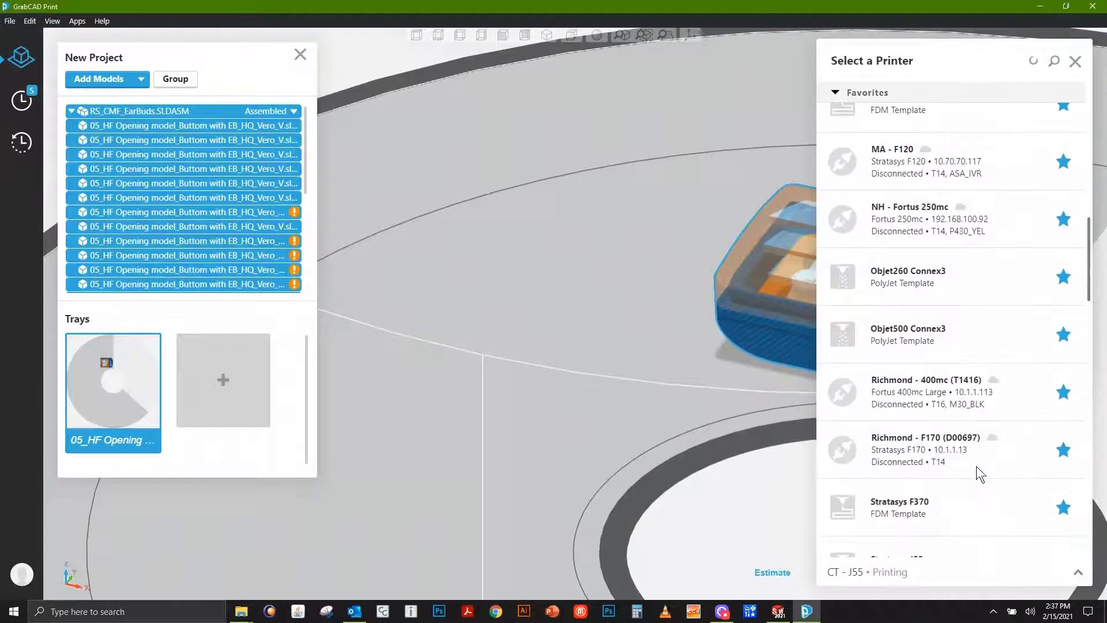
scroll(977, 466, down, 10)
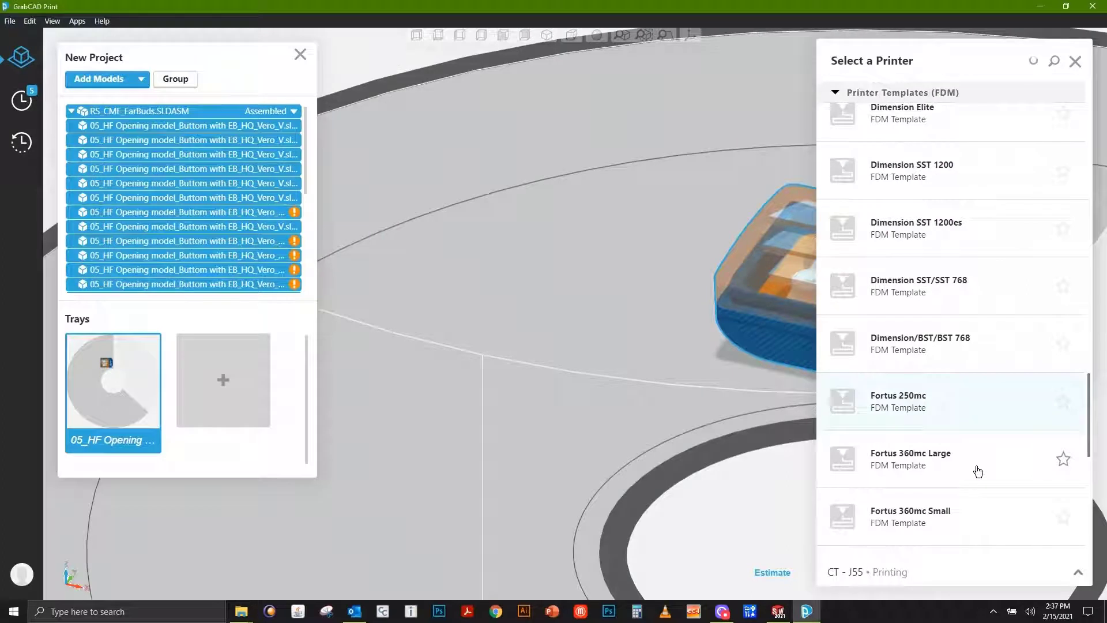
scroll(978, 471, down, 5)
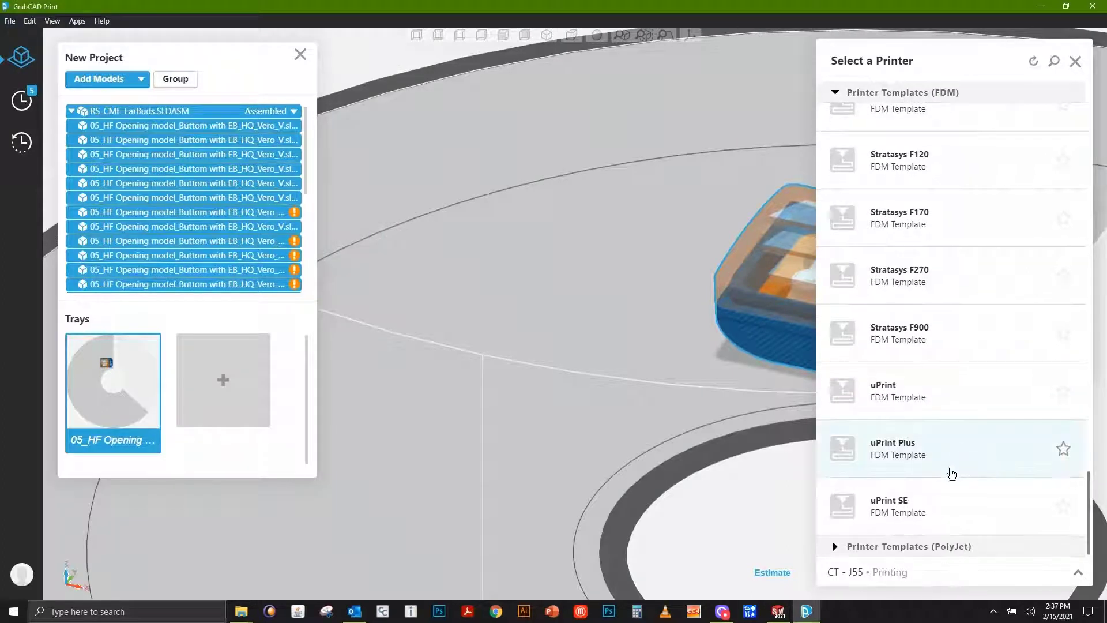
click(838, 546)
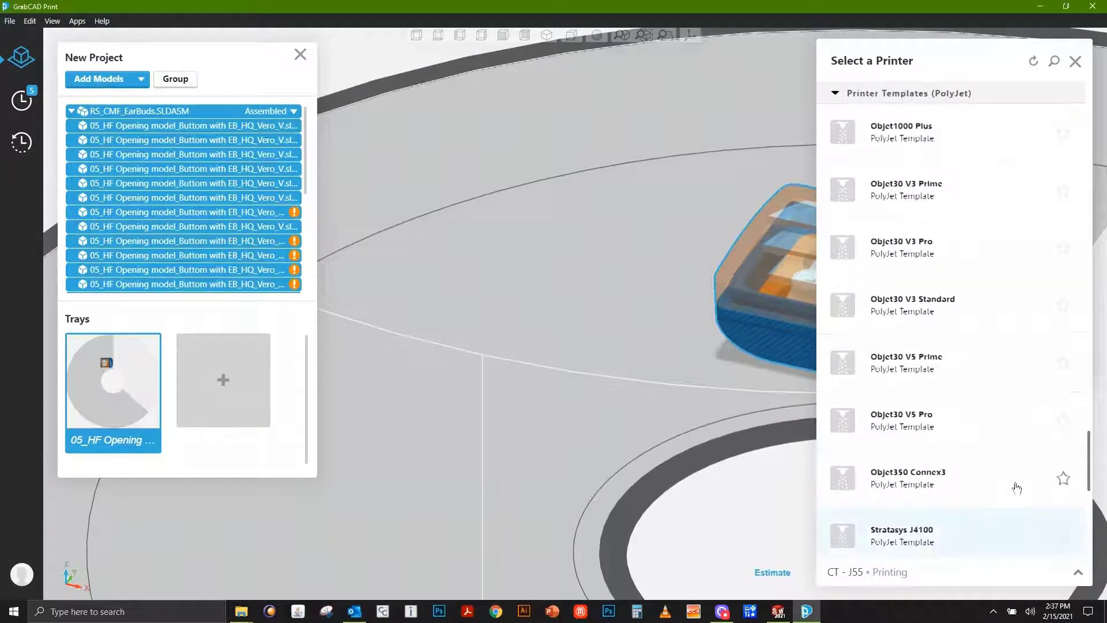
scroll(1006, 490, down, 8)
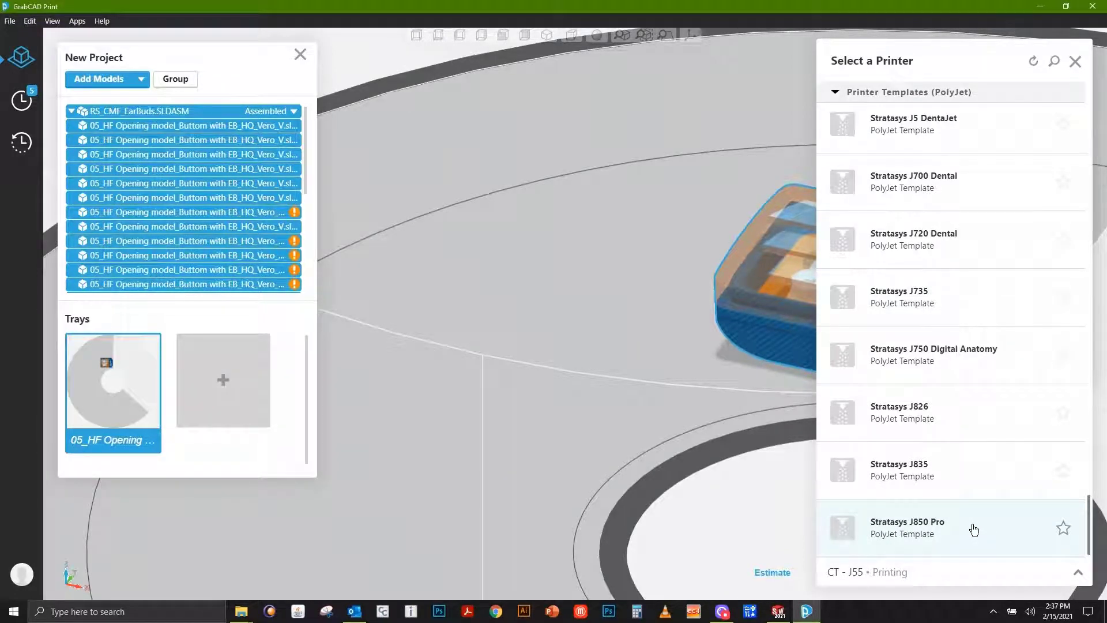
Choose the Stratasys J850 Pro template and expand the RS_CMF_EarBuds tree to its bodies
click(973, 530)
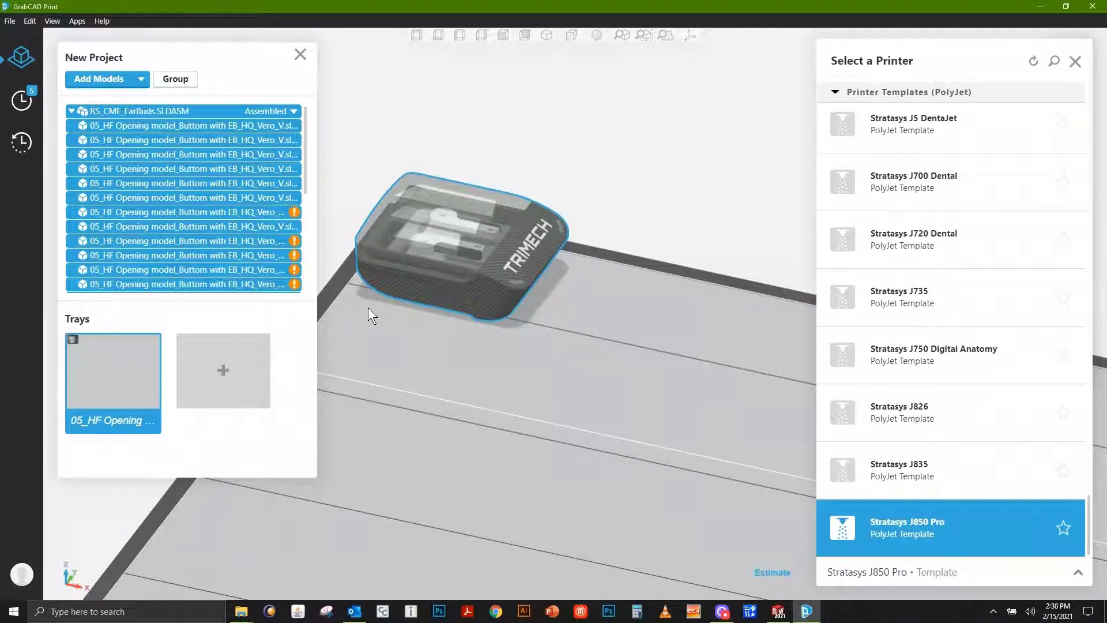
click(71, 112)
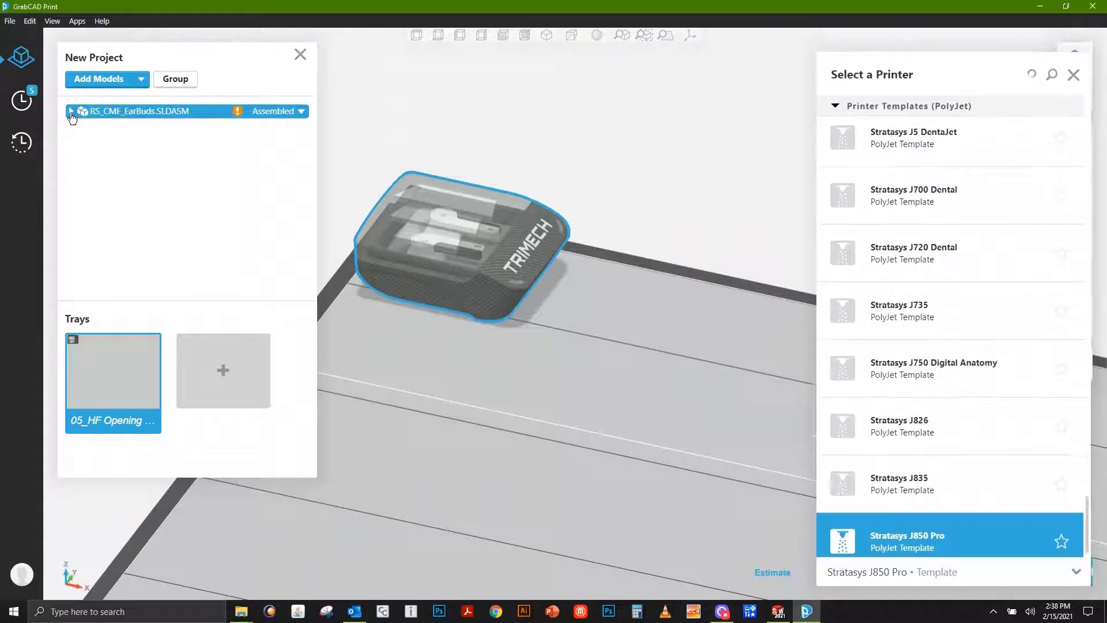
click(71, 111)
scroll(107, 198, down, 3)
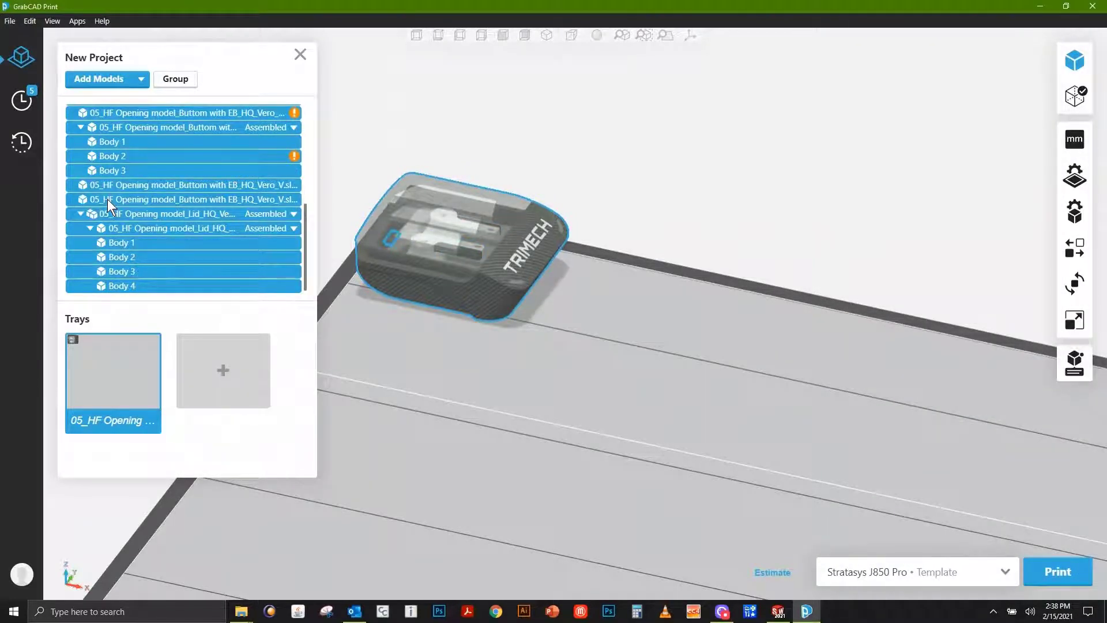
click(80, 213)
Hide the lid sub-assembly so it won't print
click(119, 284)
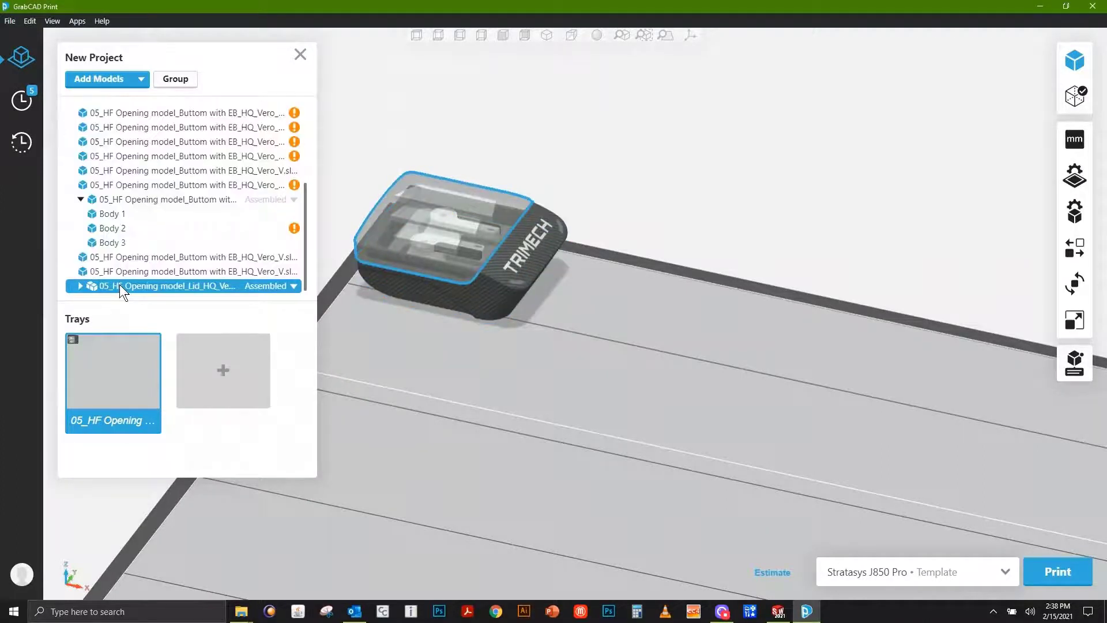
right_click(119, 285)
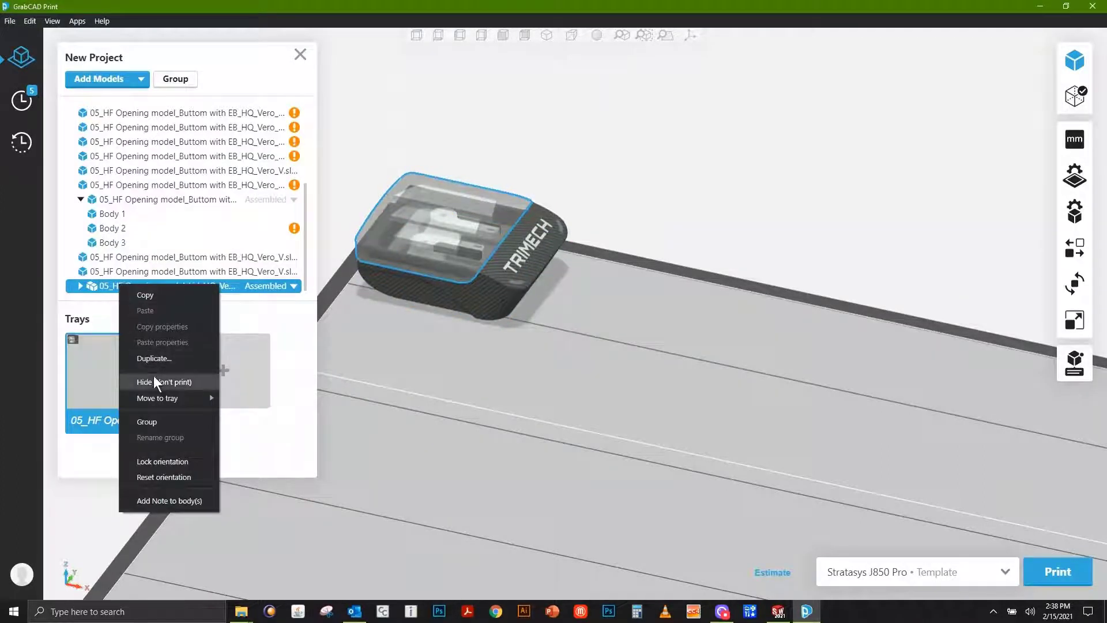
key(Escape)
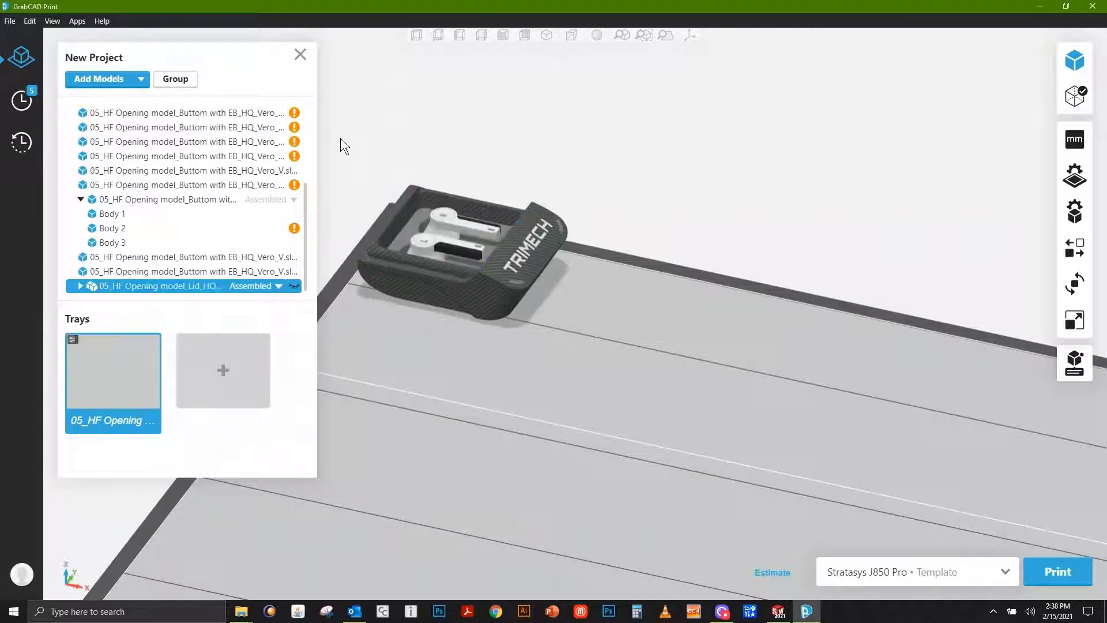
scroll(403, 196, up, 5)
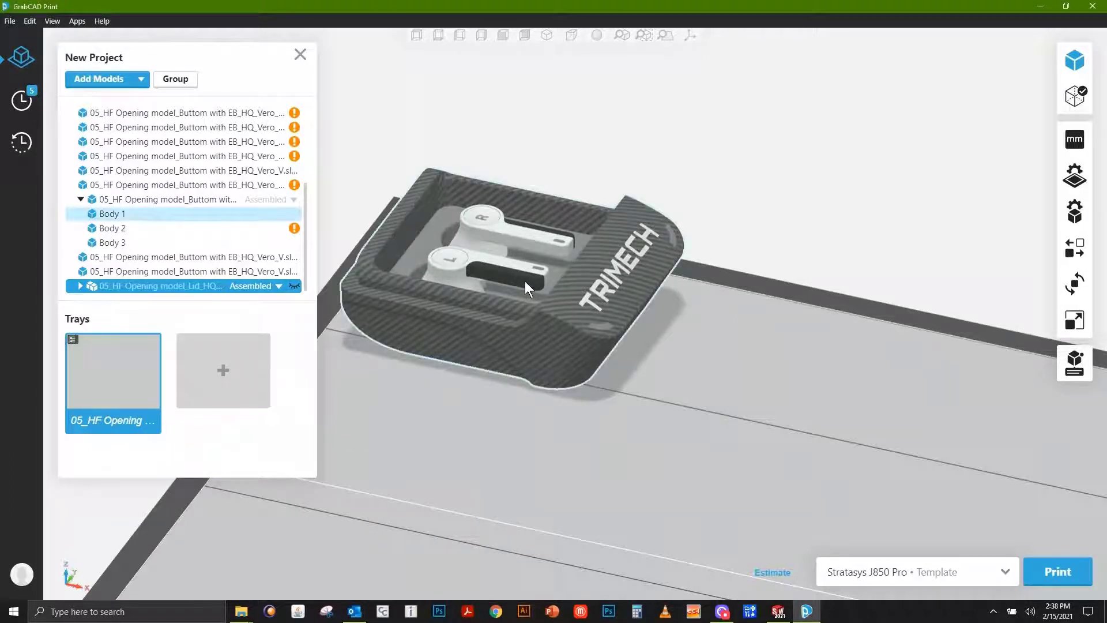
Select the two black inserts under the earbuds
click(537, 271)
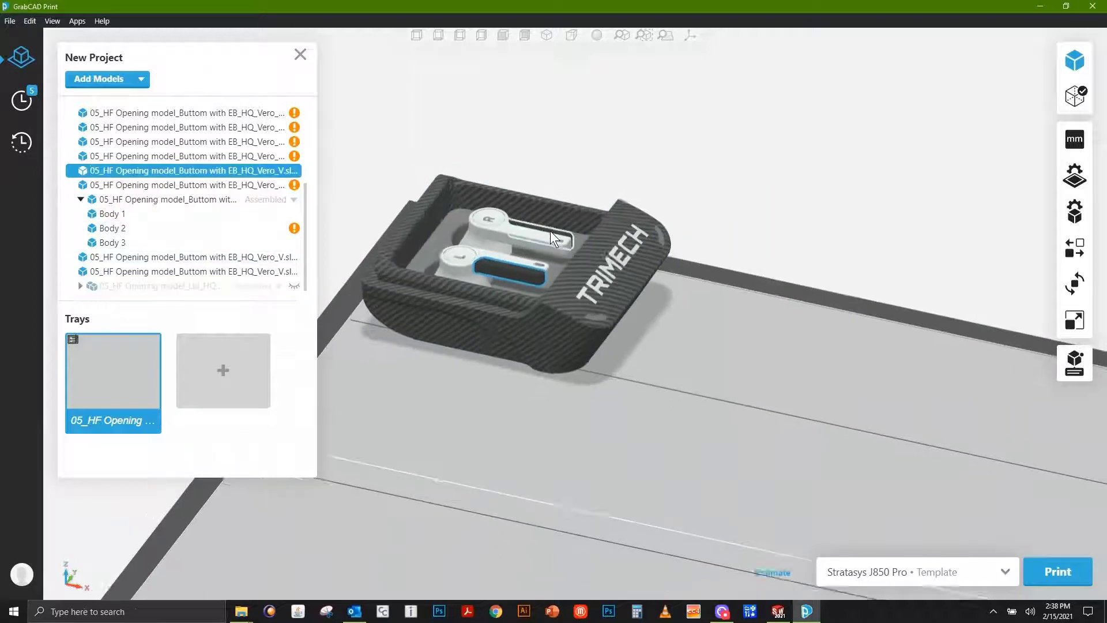
scroll(549, 231, up, 2)
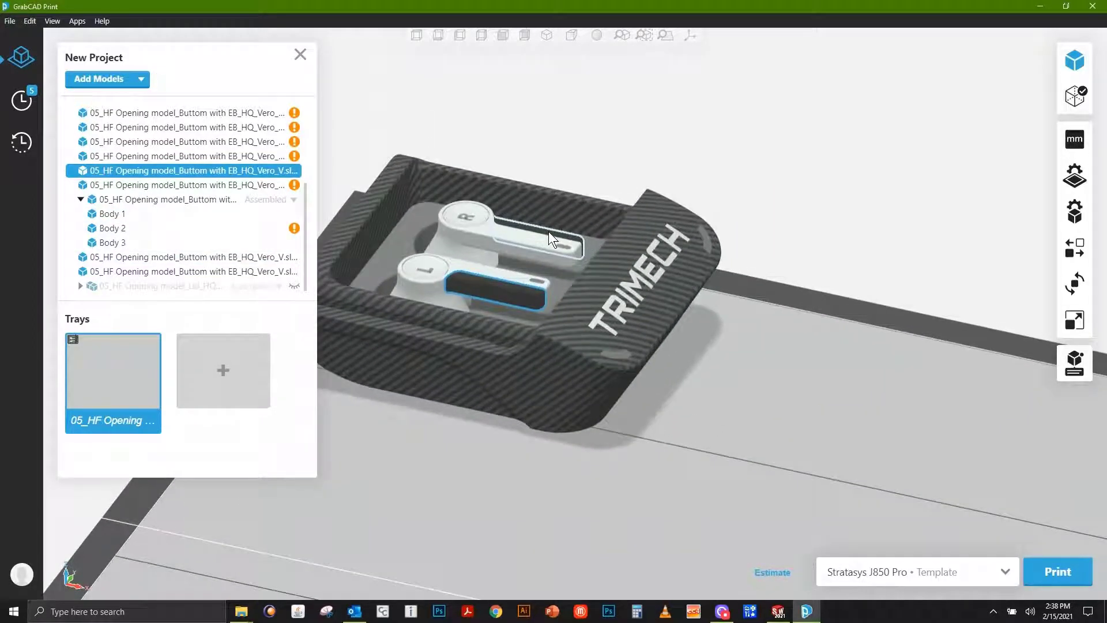
ctrl+click(548, 231)
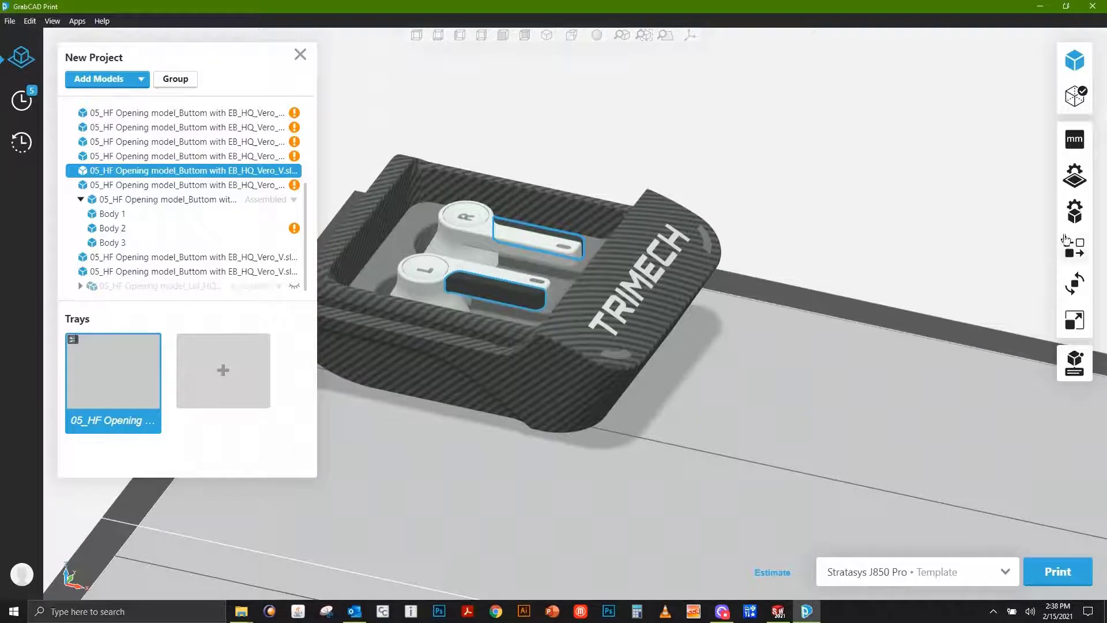
Give the two inserts the Digital Material Agilus30Clear plus black at Shore-A 95
click(1074, 214)
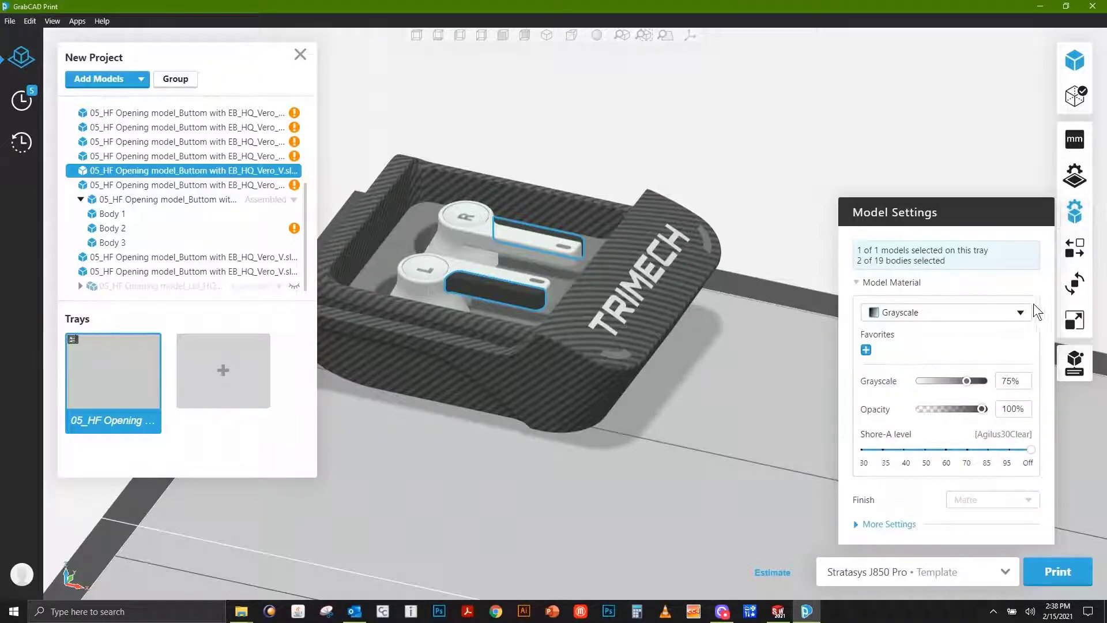
click(1020, 313)
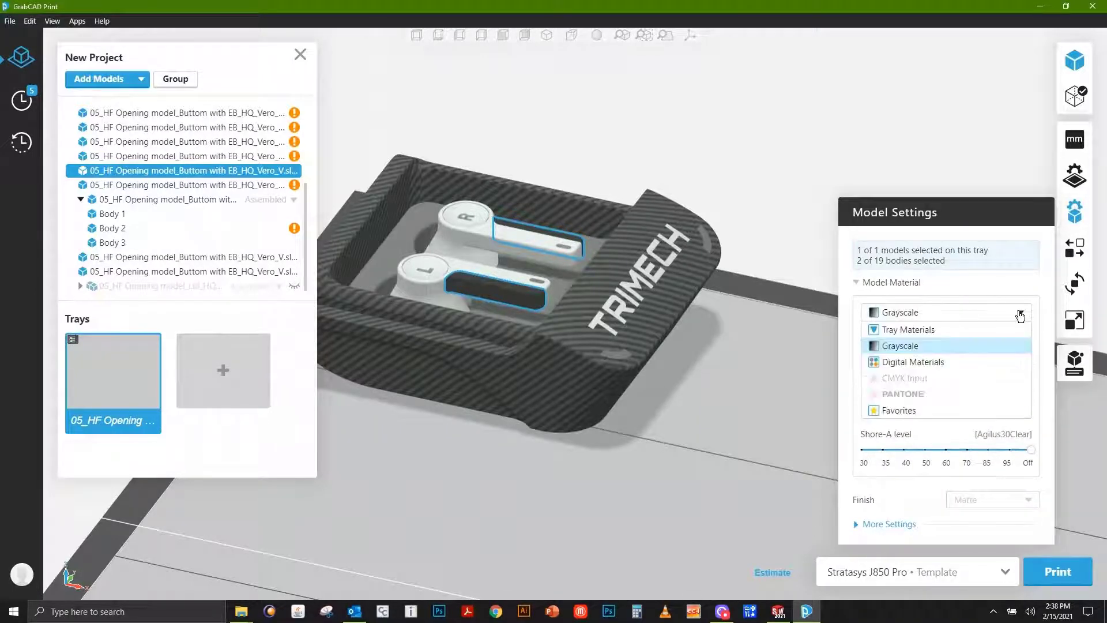
click(937, 361)
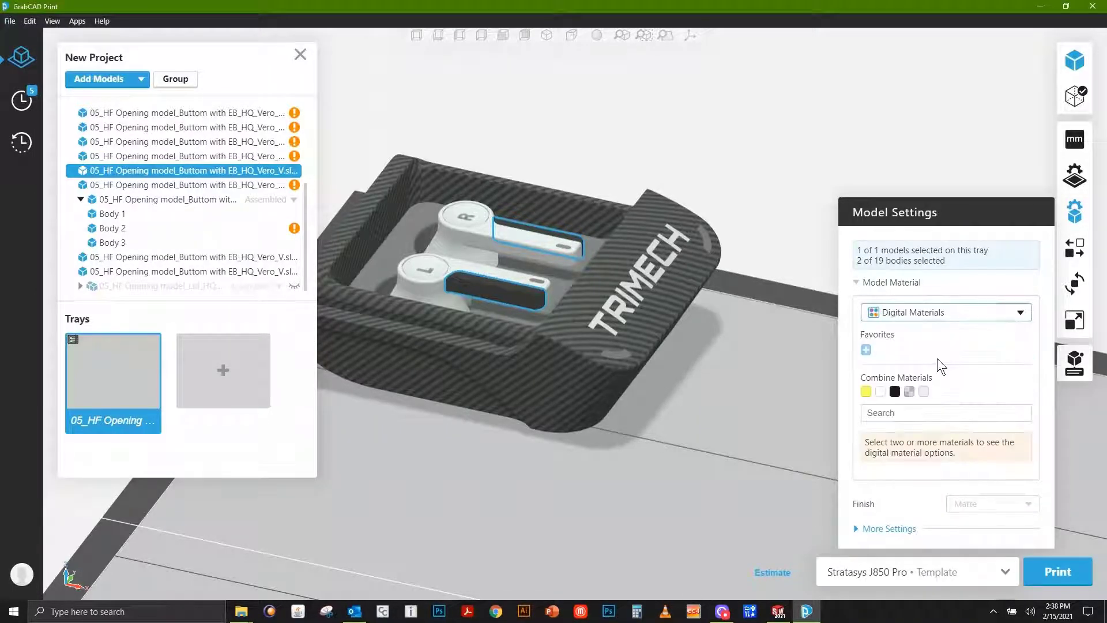
click(866, 392)
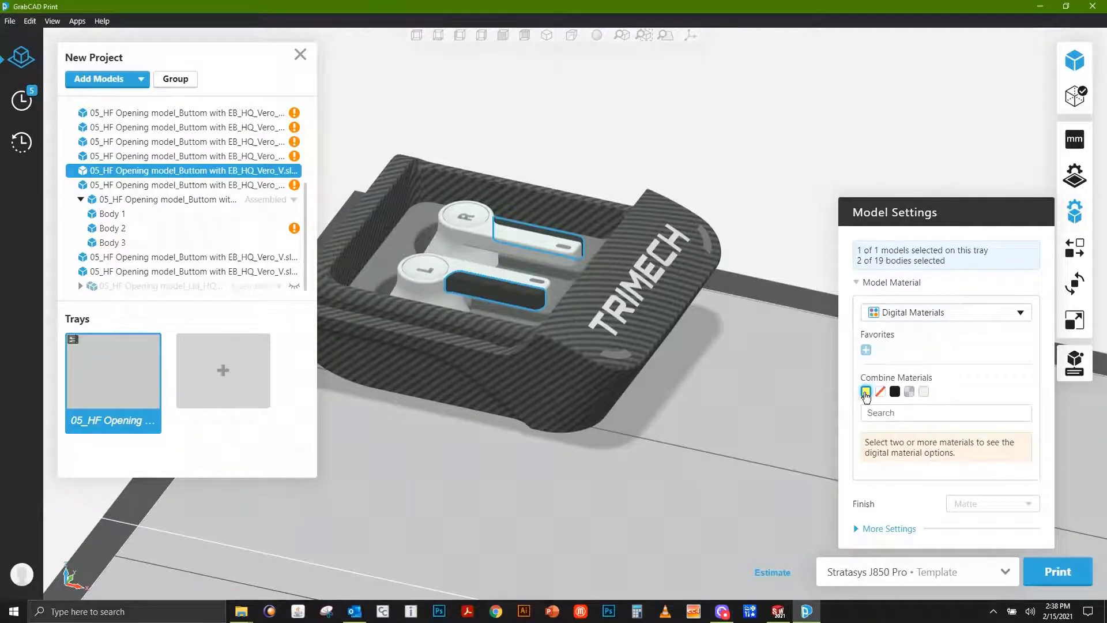
click(895, 392)
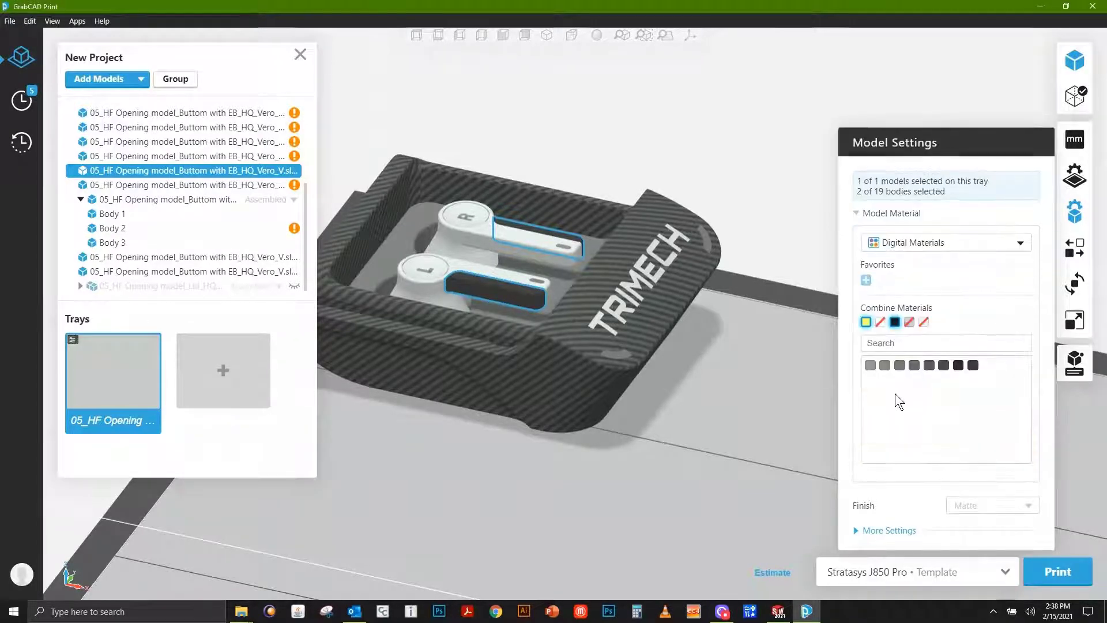
click(942, 366)
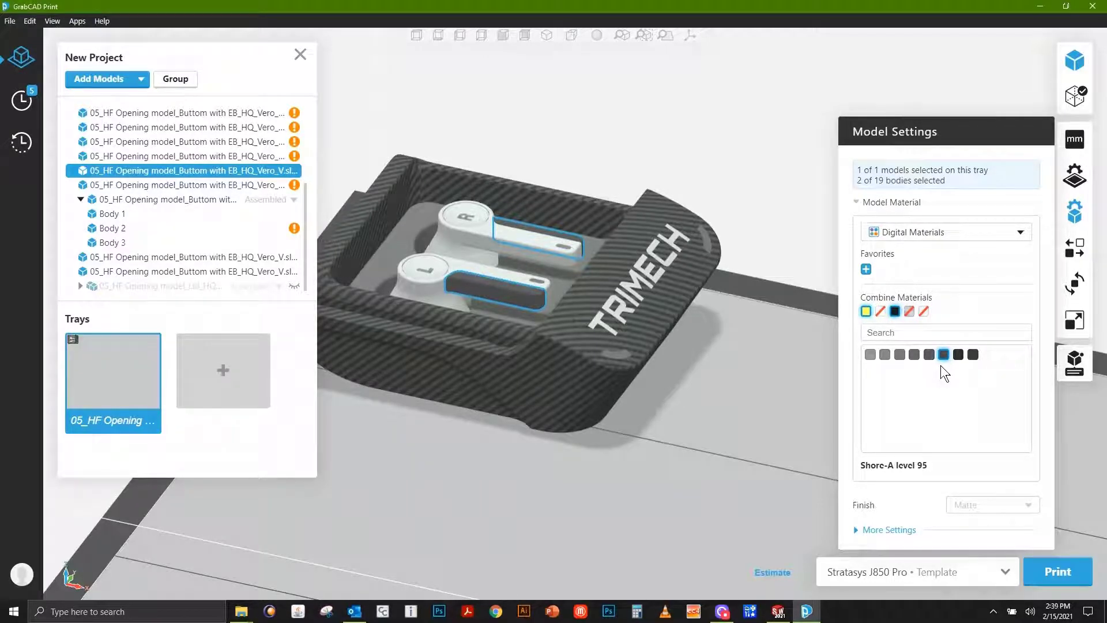
click(758, 133)
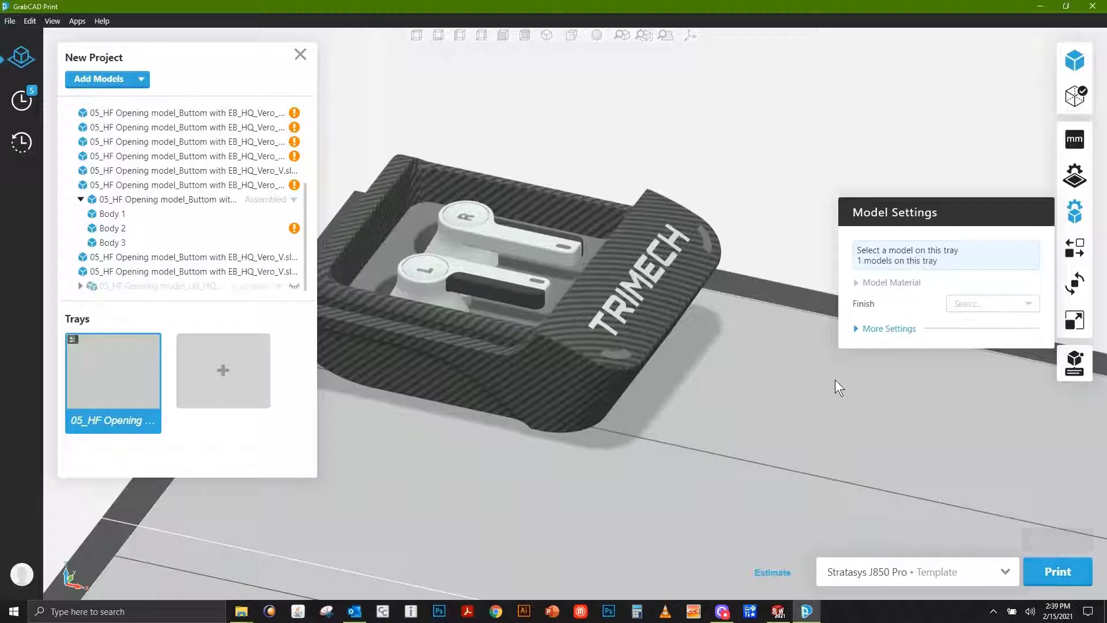
Select the Lid model in the model list
click(113, 214)
right_click(216, 286)
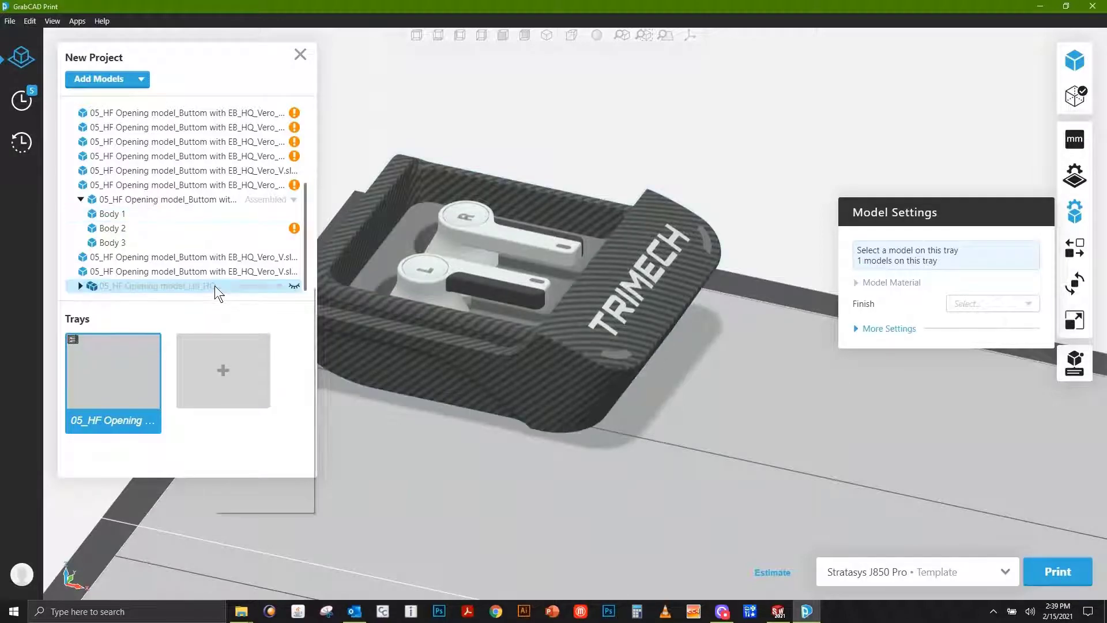
click(260, 385)
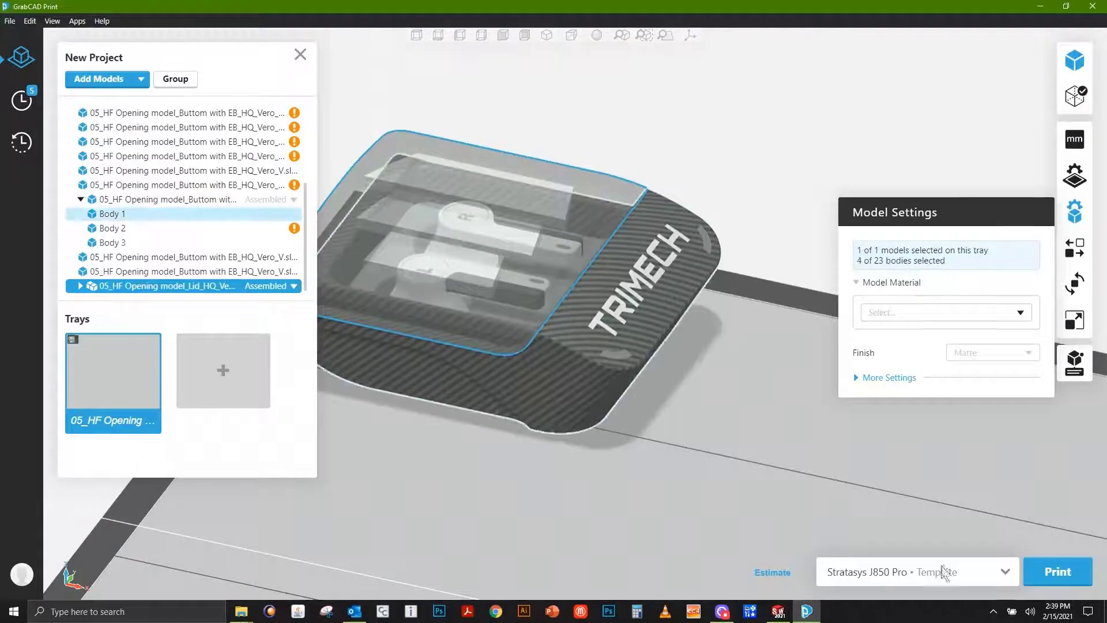
Switch the printer from the Stratasys J850 Pro template to CT - F370 under Favorites
click(1006, 574)
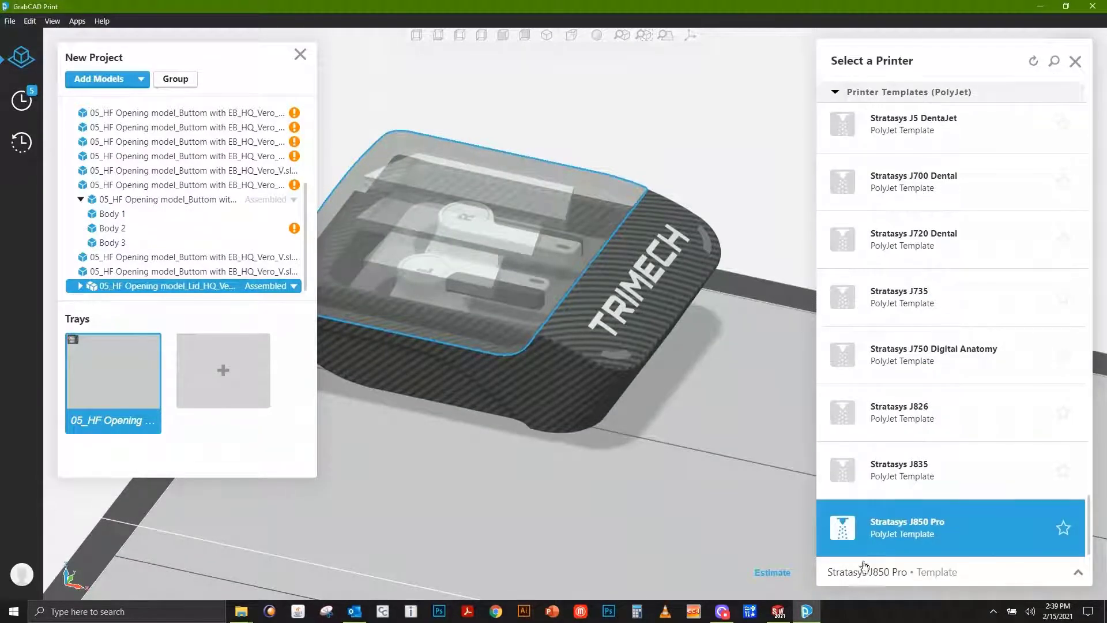
click(835, 93)
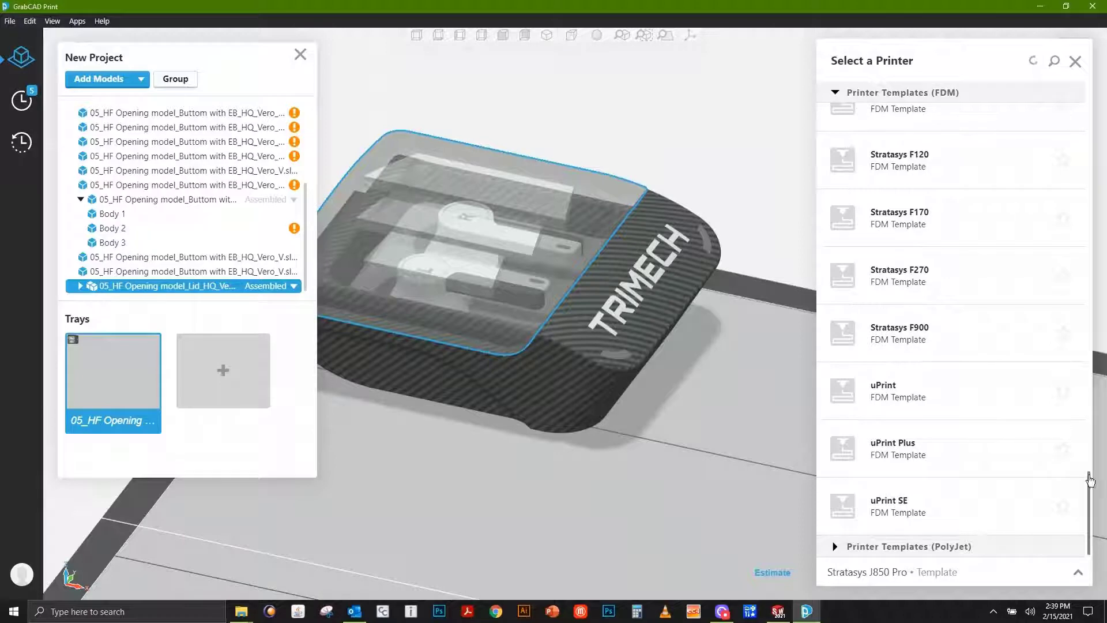
scroll(1091, 427, up, 2)
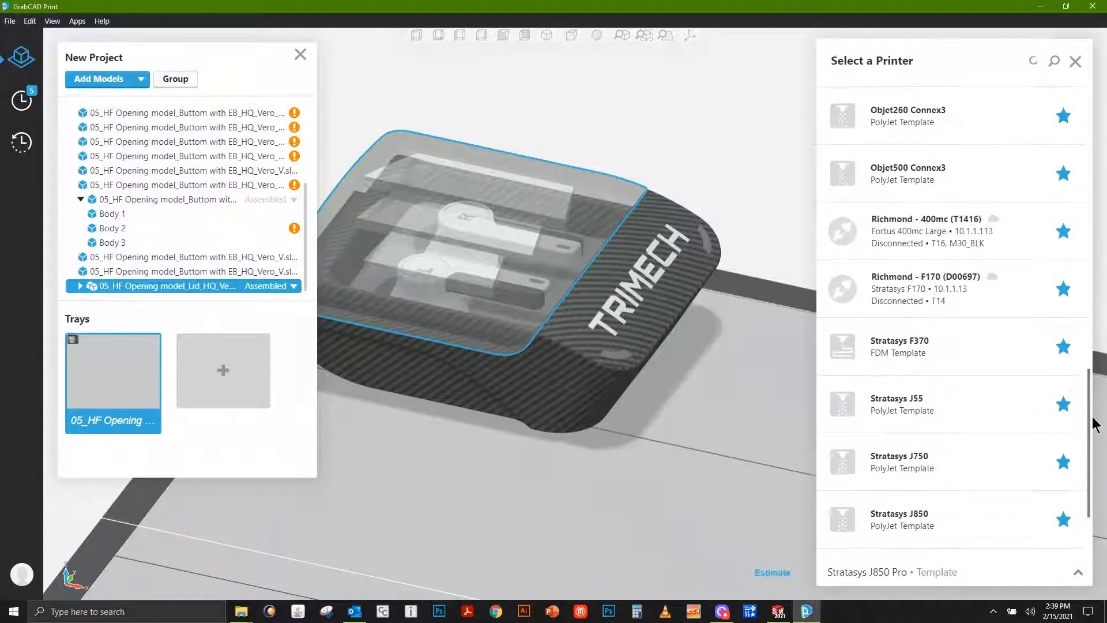
drag(1092, 346, 1091, 109)
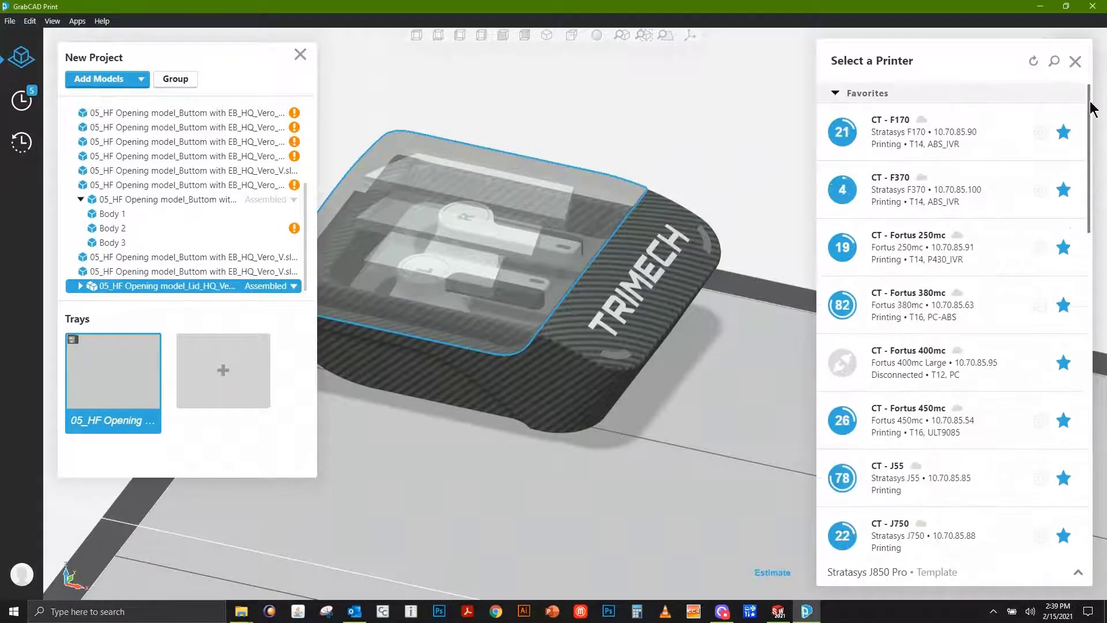
click(892, 191)
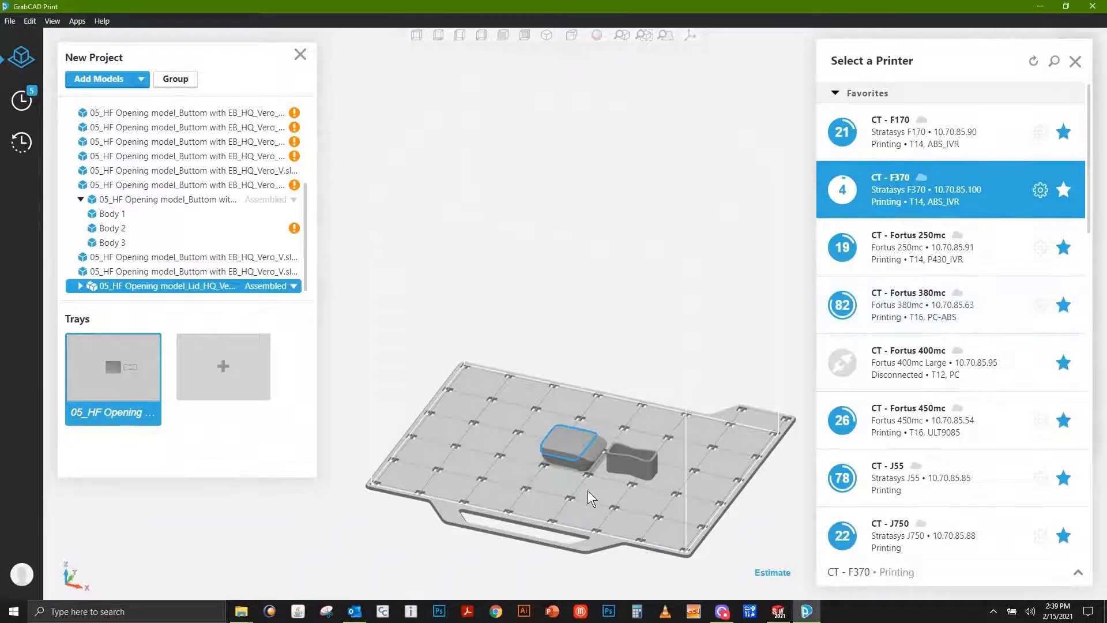
scroll(594, 482, up, 3)
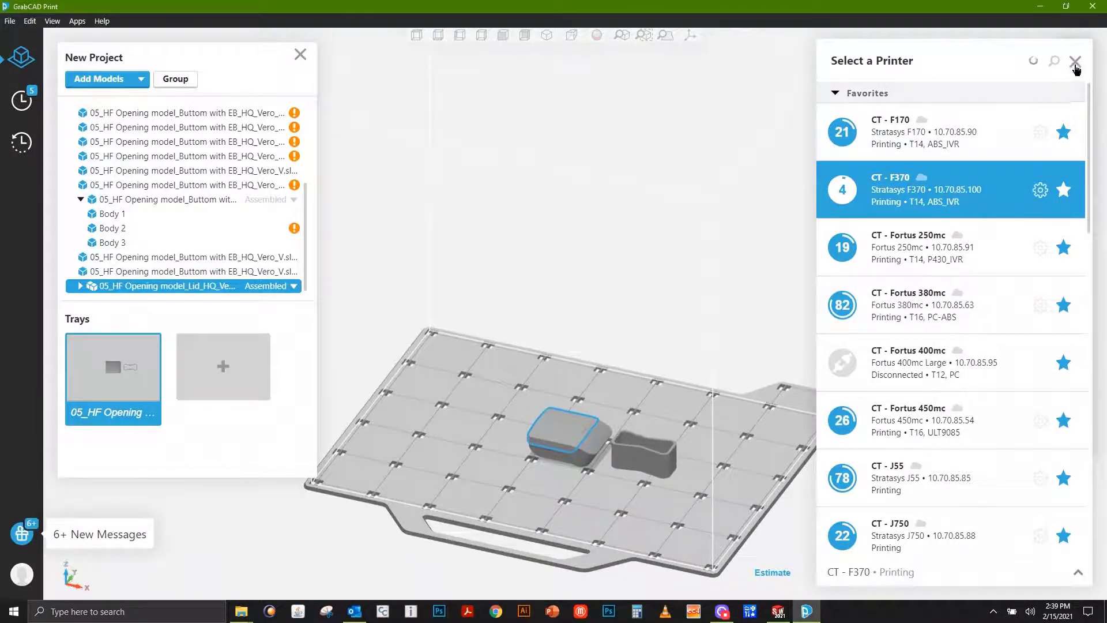
click(570, 455)
Set the RS_CMF_EarBuds.SLDASM assembly layout to Disassembled, showing its separate parts
scroll(501, 423, up, 2)
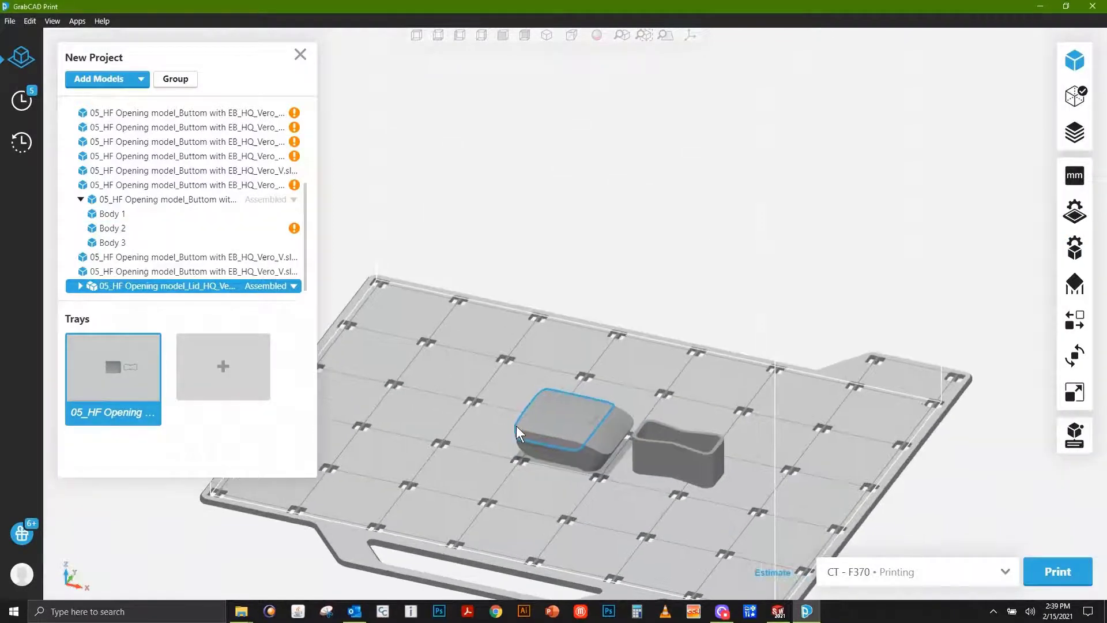
scroll(515, 427, up, 3)
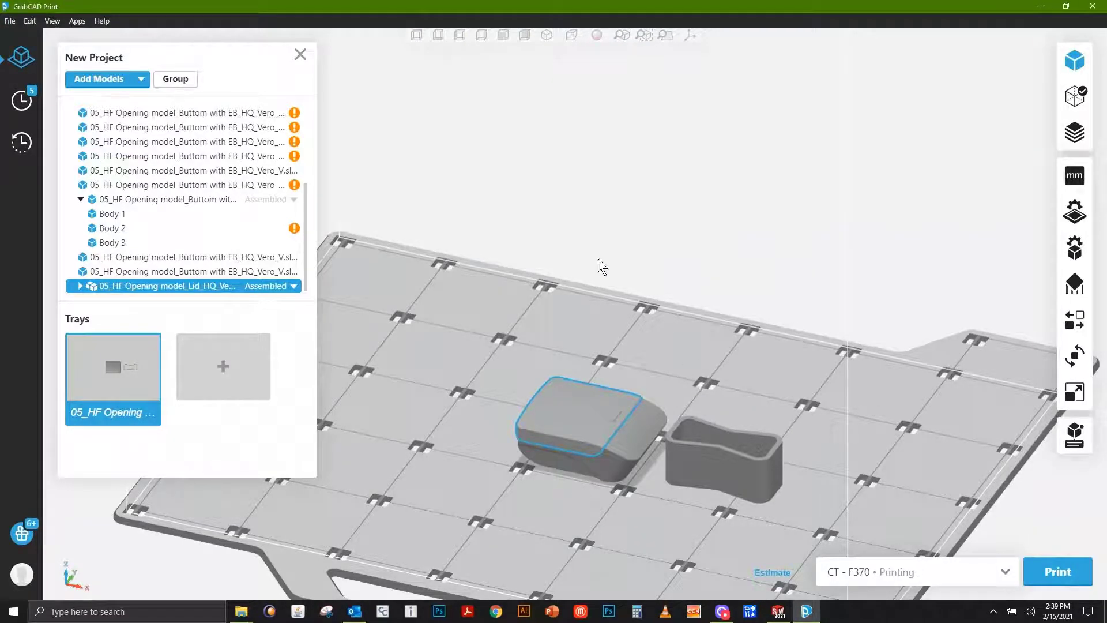
scroll(205, 245, up, 5)
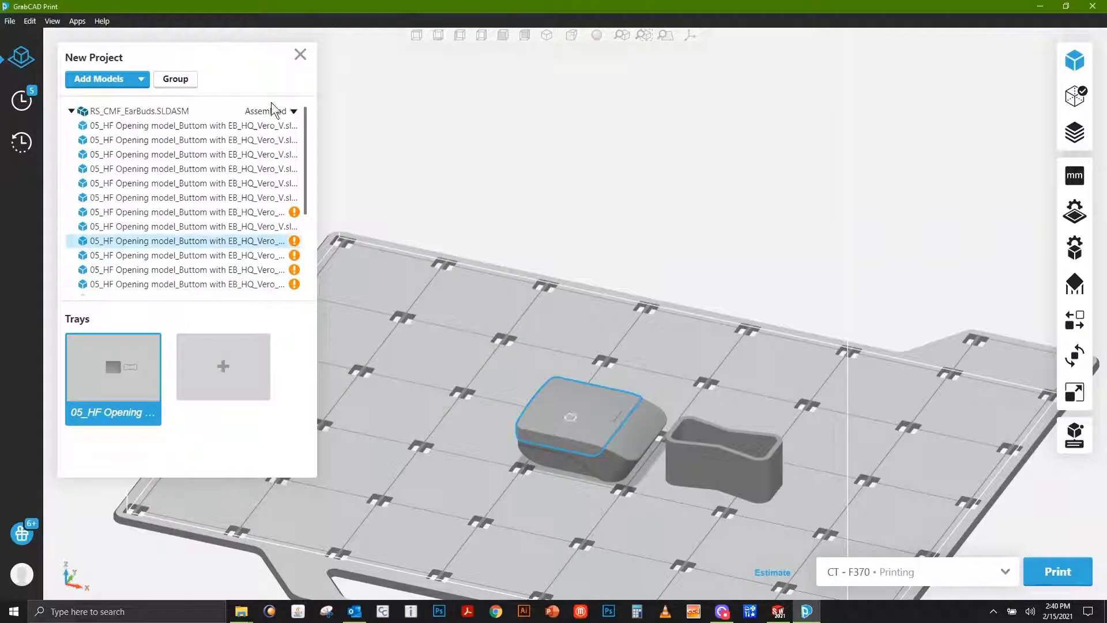
click(297, 113)
click(297, 113)
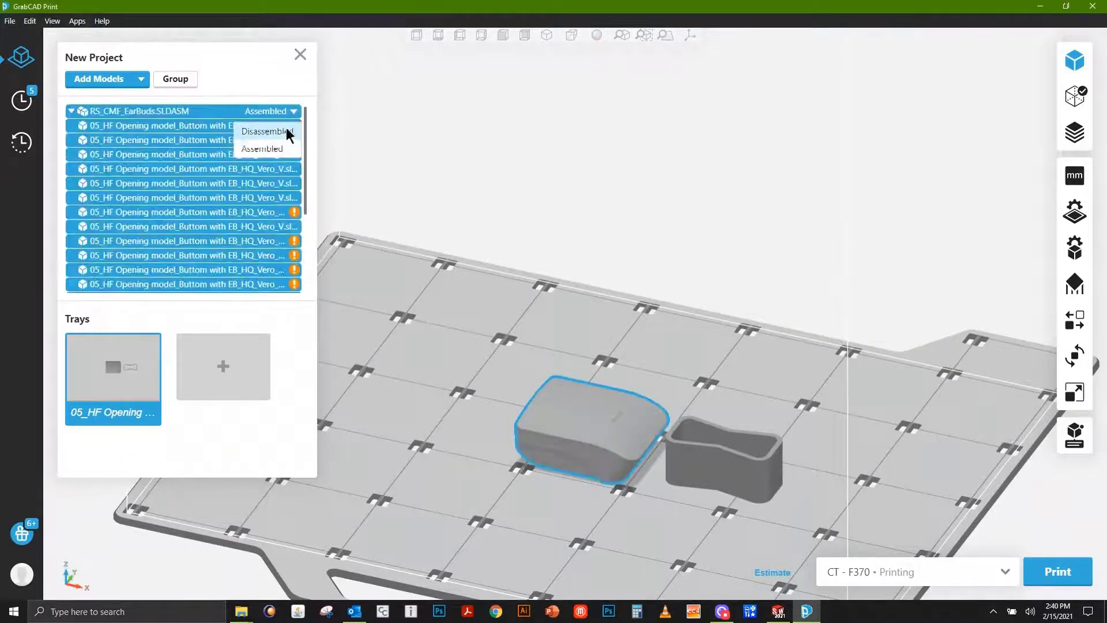
click(286, 127)
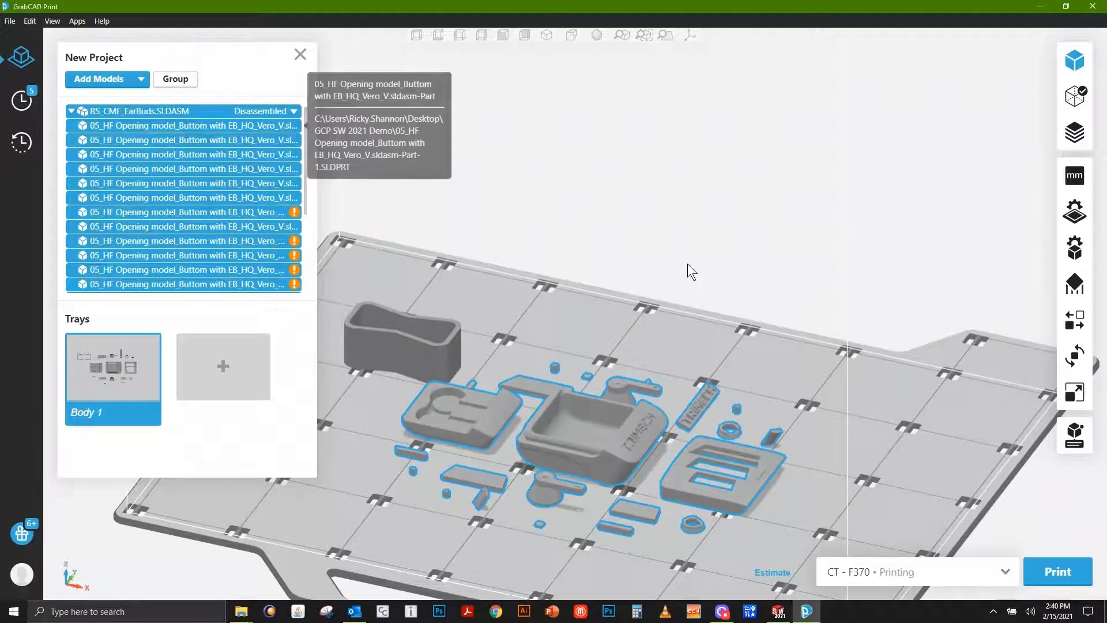
Hide (don't print) all small earbud parts, keeping only the ring, insert and case shell
right_drag(654, 239, 781, 346)
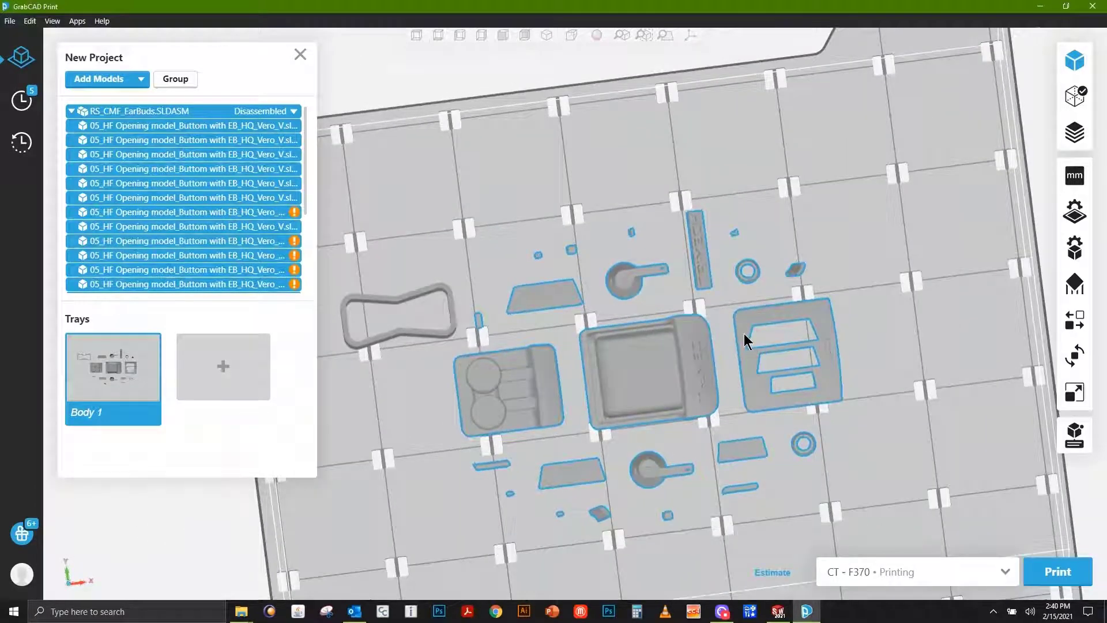
click(631, 174)
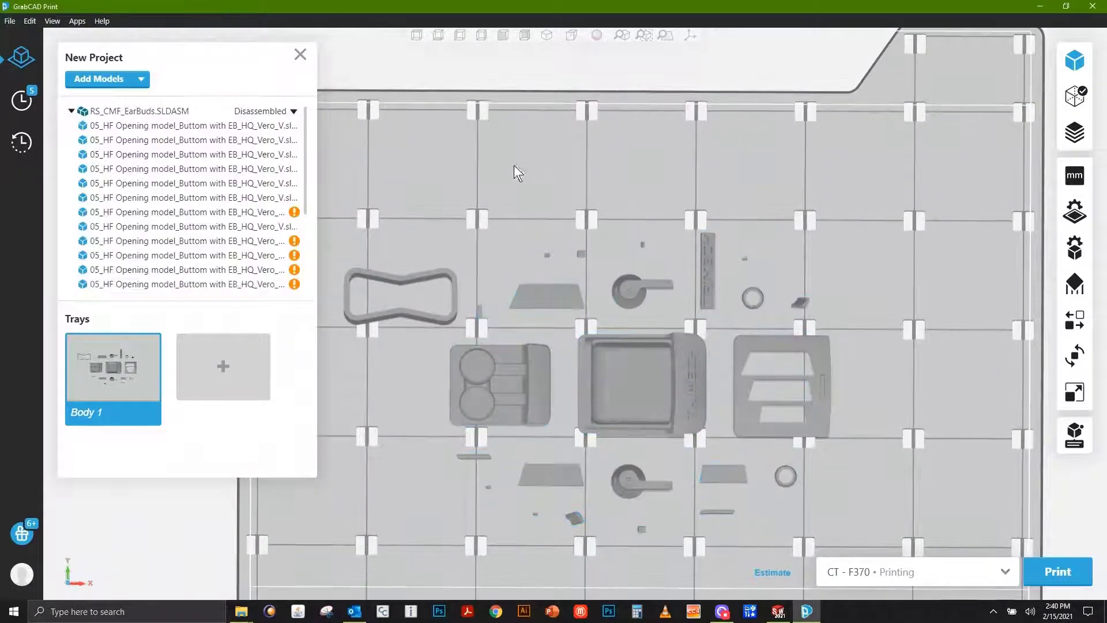
drag(466, 199, 681, 322)
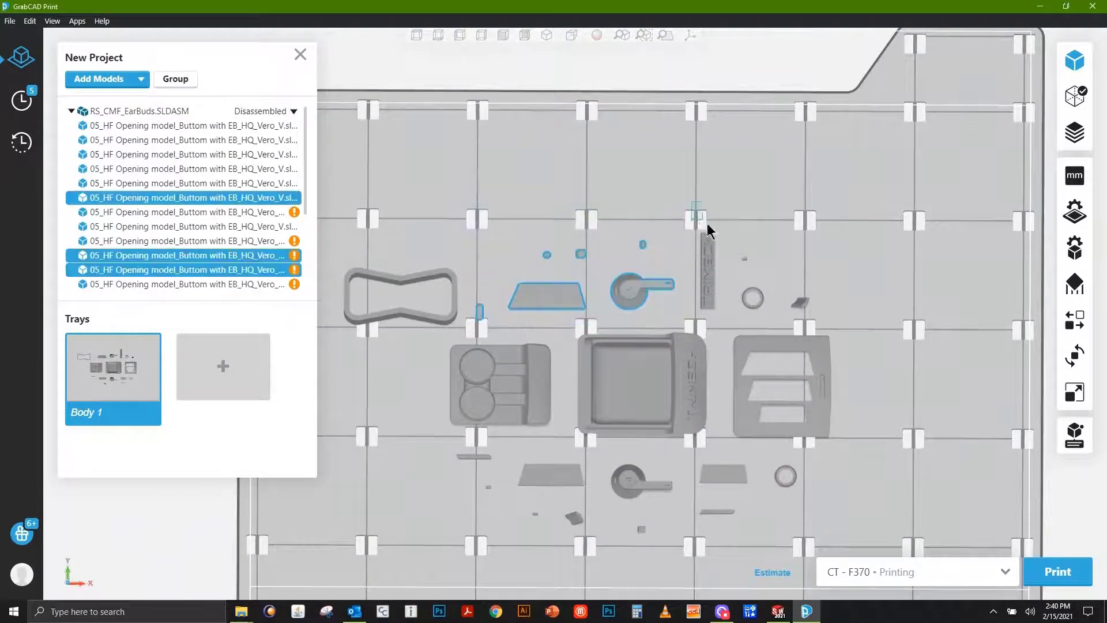
ctrl+drag(707, 223, 835, 319)
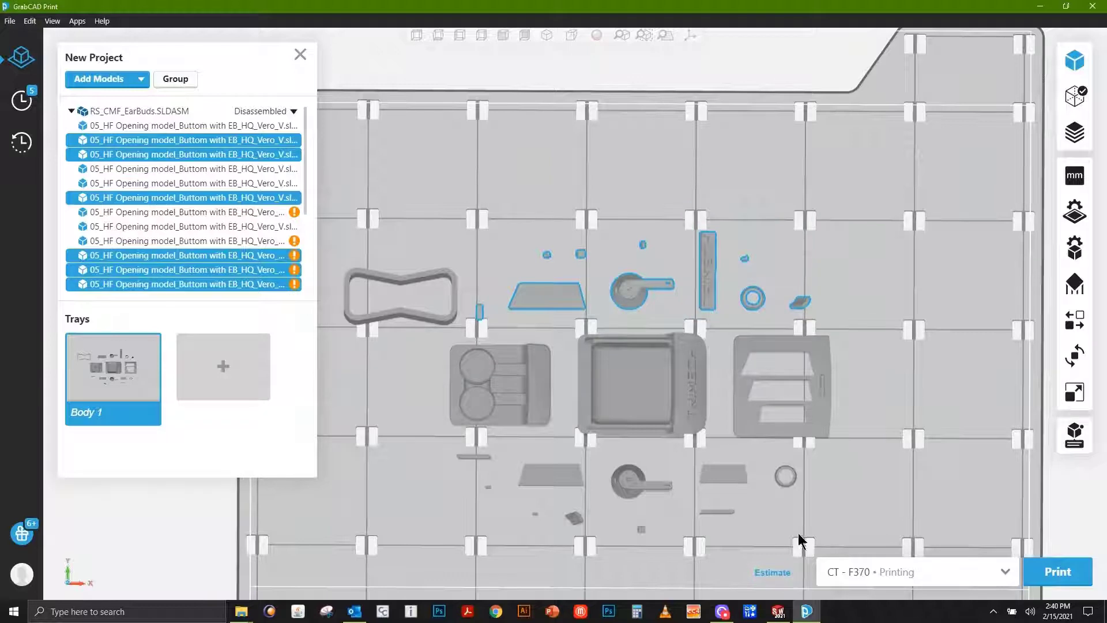
ctrl+drag(800, 538, 448, 445)
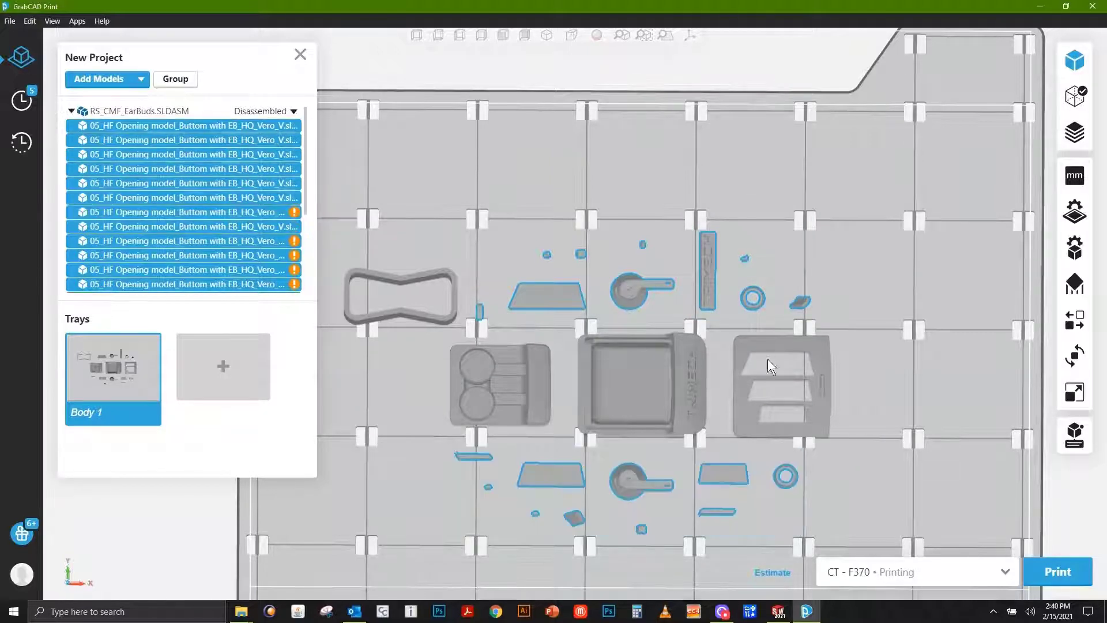
ctrl+click(780, 344)
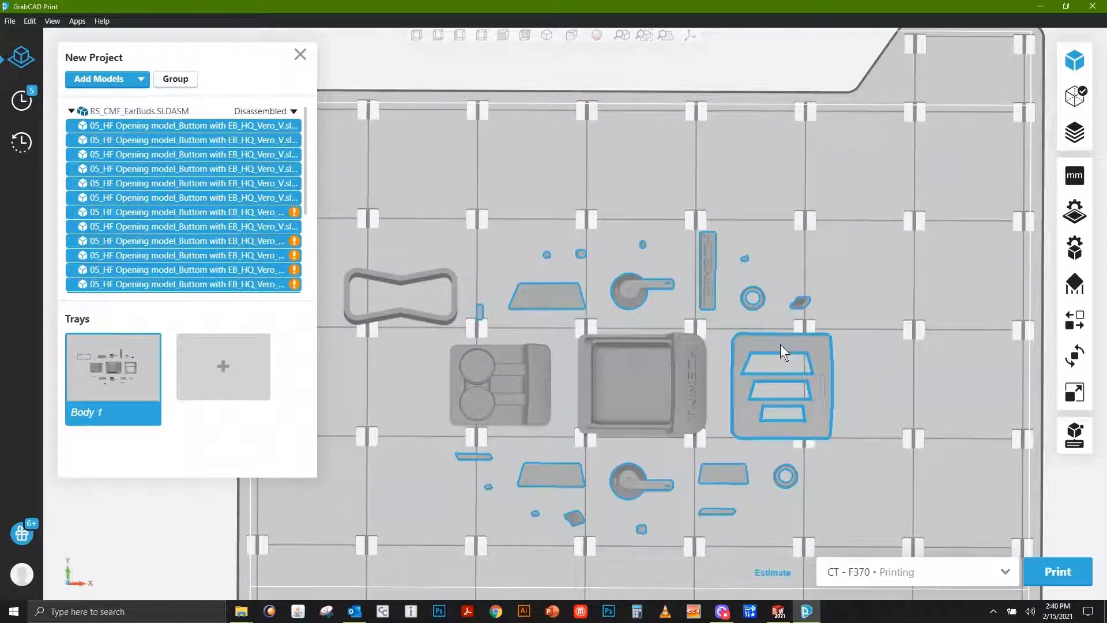
right_click(780, 344)
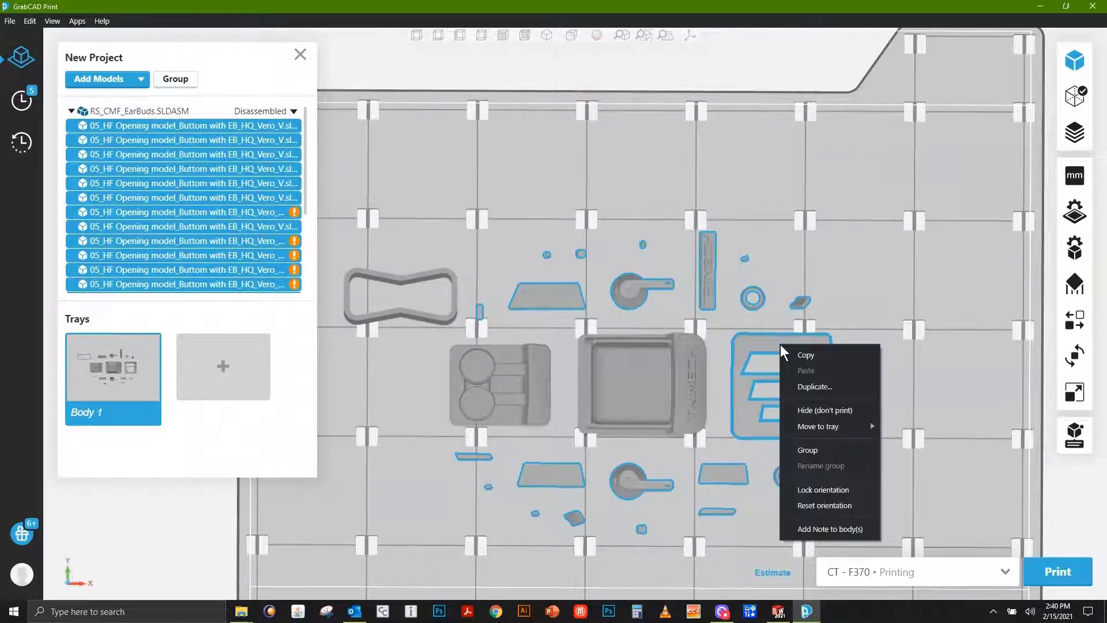
click(821, 410)
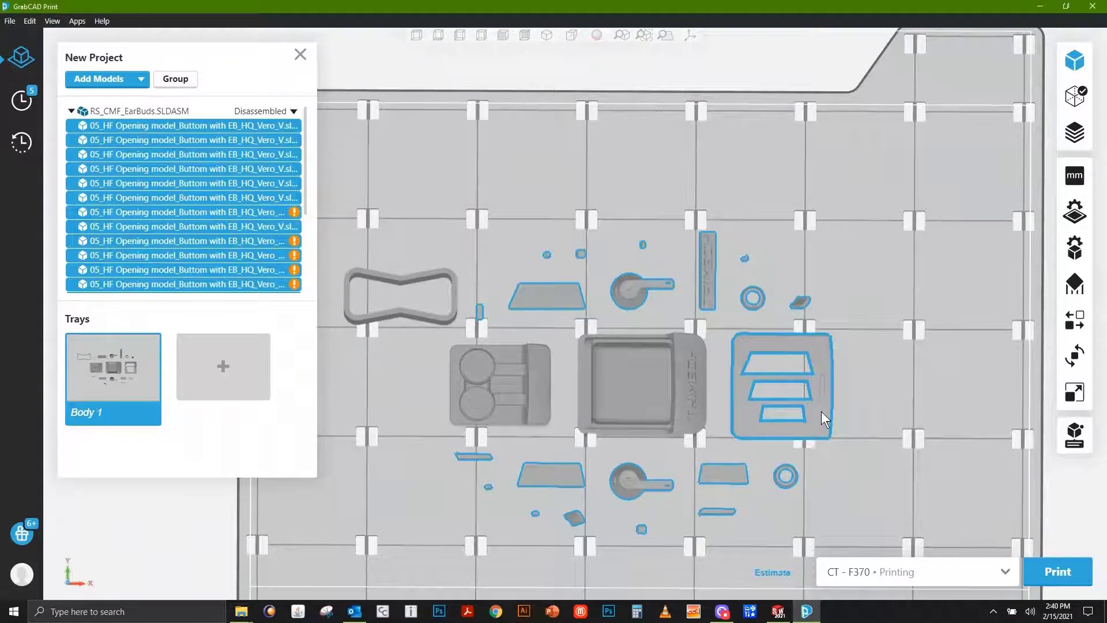
click(292, 111)
Switch RS_CMF_EarBuds.SLDASM back to Assembled and view the reassembled case in perspective
click(281, 146)
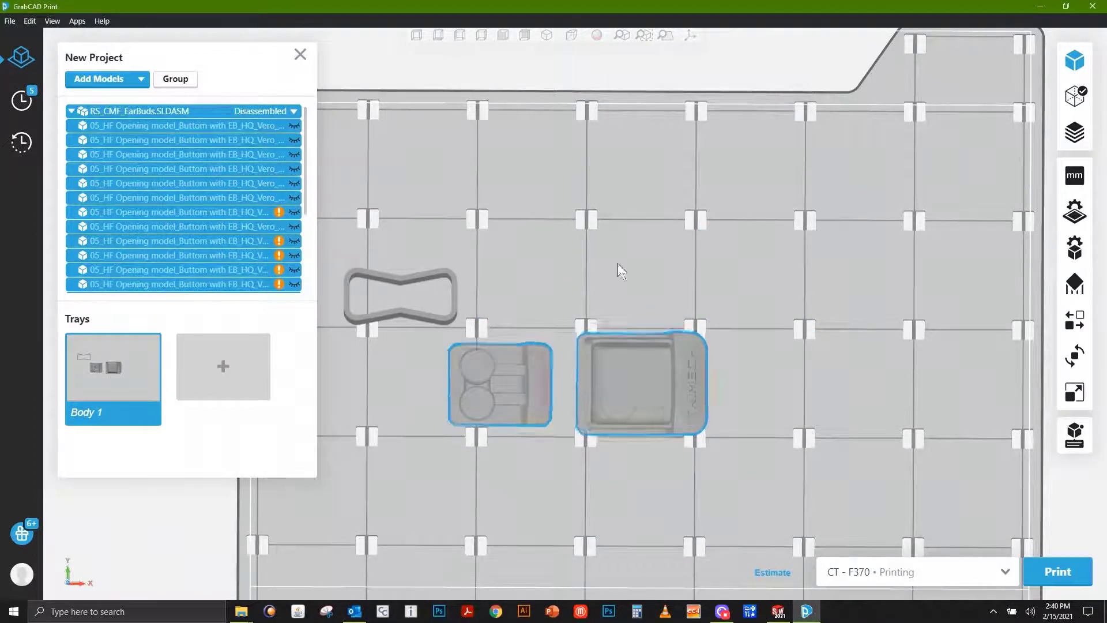
right_drag(736, 275, 621, 212)
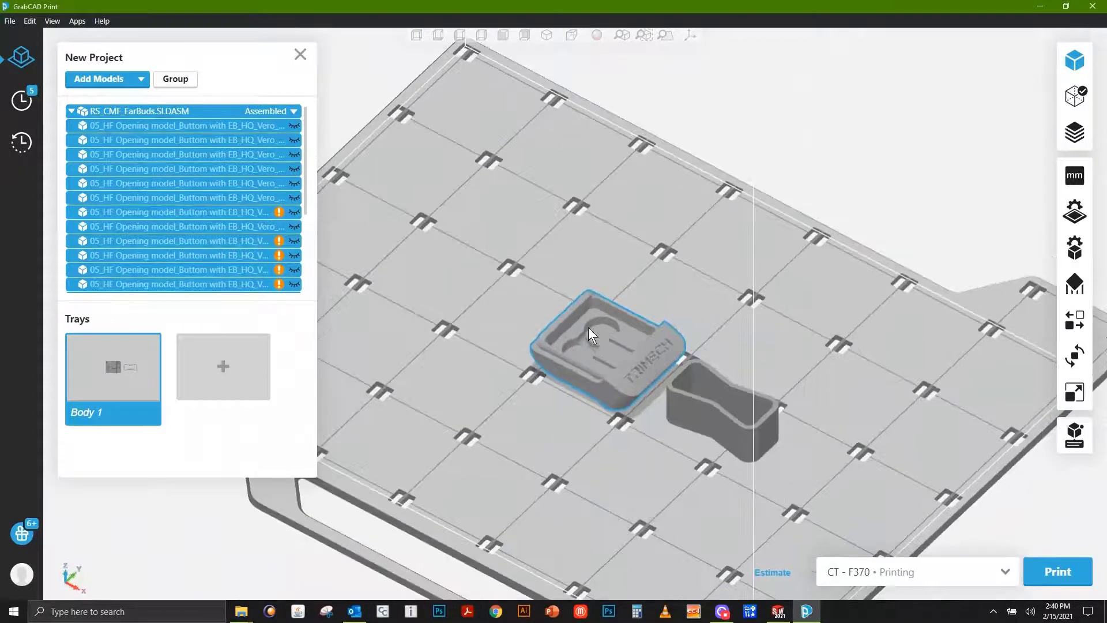
scroll(588, 327, up, 5)
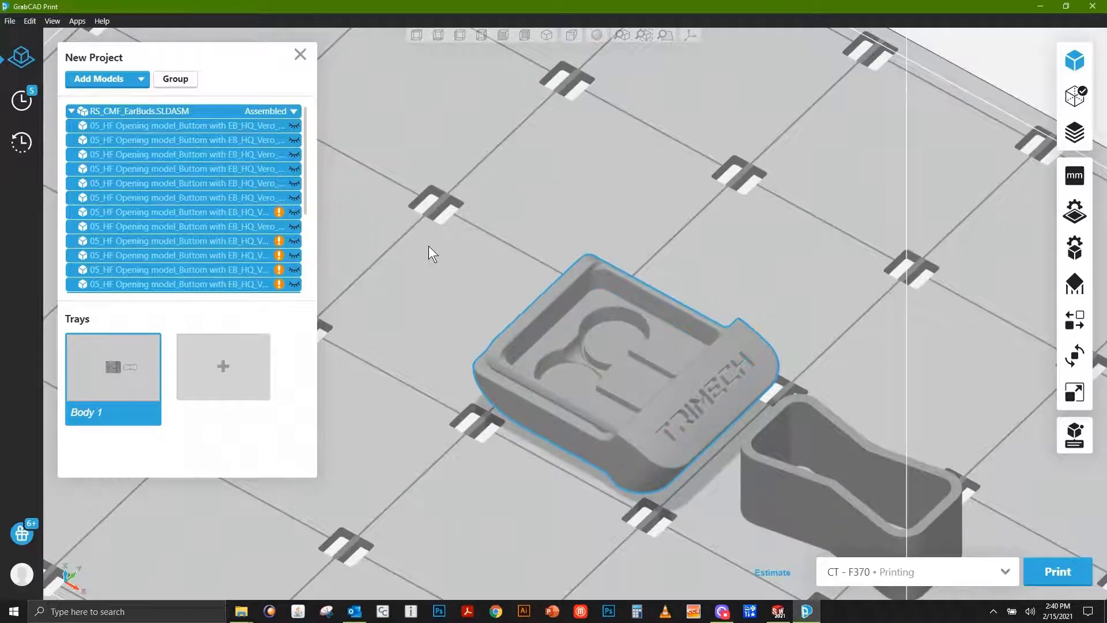